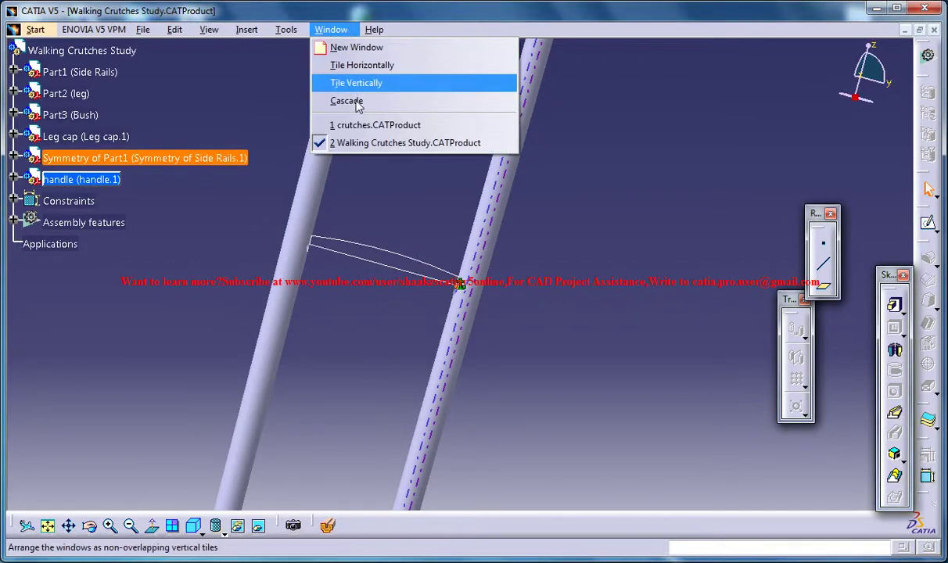
Examine the finished crutch in crutches.CATProduct, and return to the handle area of Walking Crutches Study.CATProduct
{"action": "left_click", "coordinate": [374, 126]}
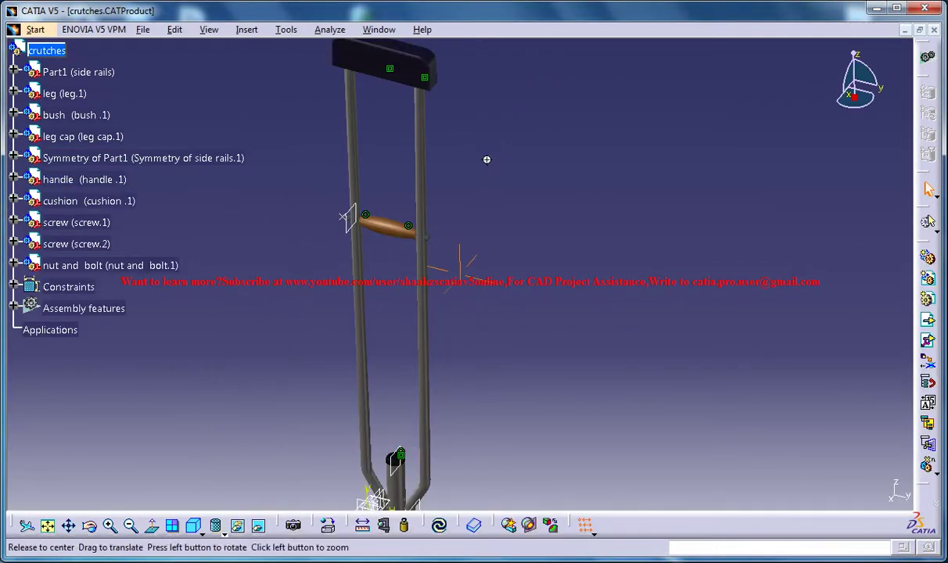
{"action": "middle_click_drag", "start_coordinate": [486, 159], "coordinate": [467, 192]}
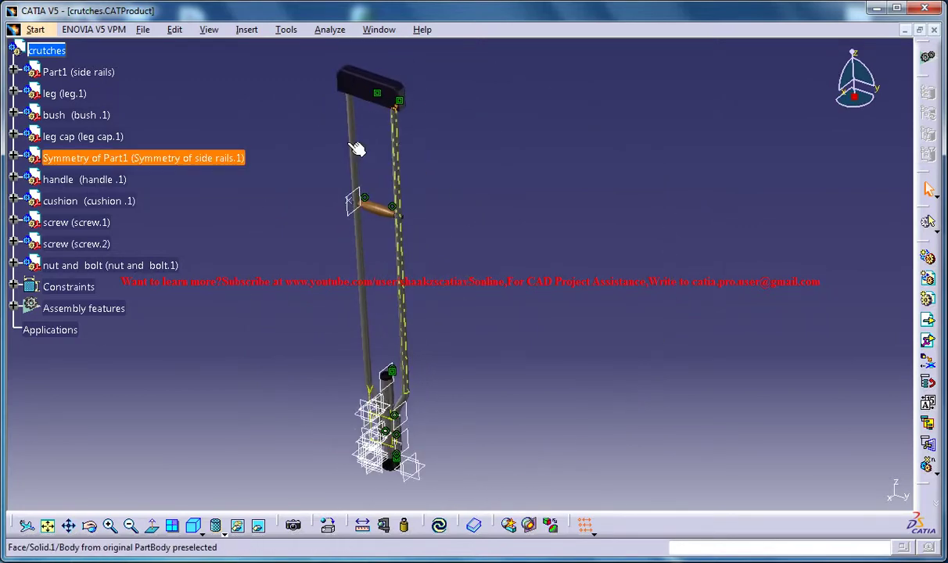
{"action": "left_click", "coordinate": [379, 30]}
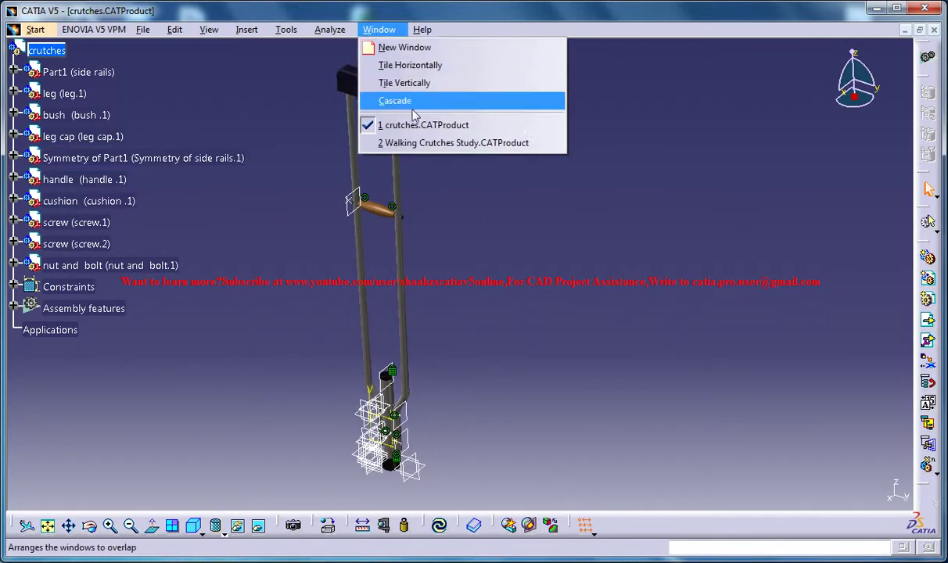
{"action": "left_click", "coordinate": [438, 141]}
{"action": "middle_click_drag", "start_coordinate": [555, 180], "coordinate": [447, 199]}
{"action": "middle_click_drag", "start_coordinate": [518, 214], "coordinate": [545, 215]}
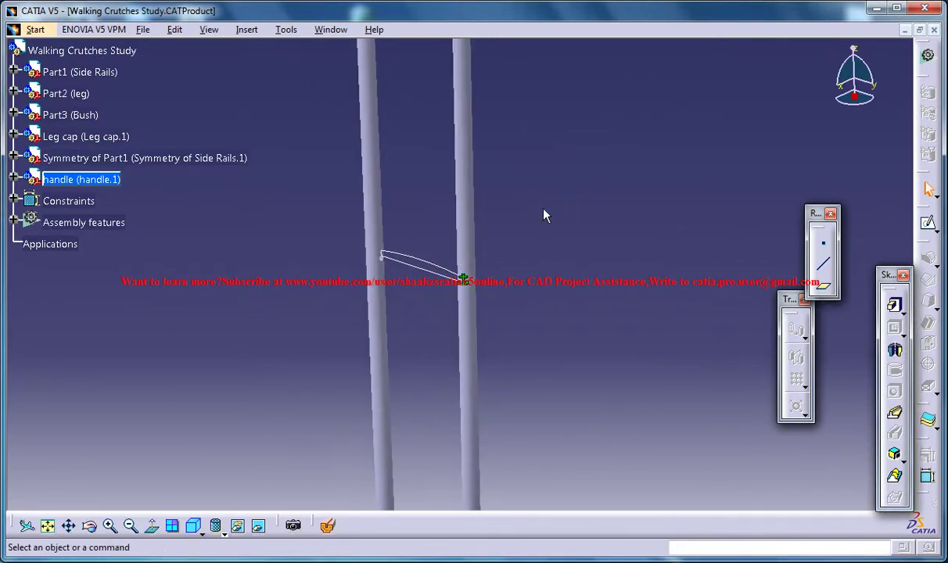
Expand the handle part down to its PartBody contents and examine the handle profile between the side rails
{"action": "double_click", "coordinate": [25, 181]}
{"action": "left_click", "coordinate": [111, 208]}
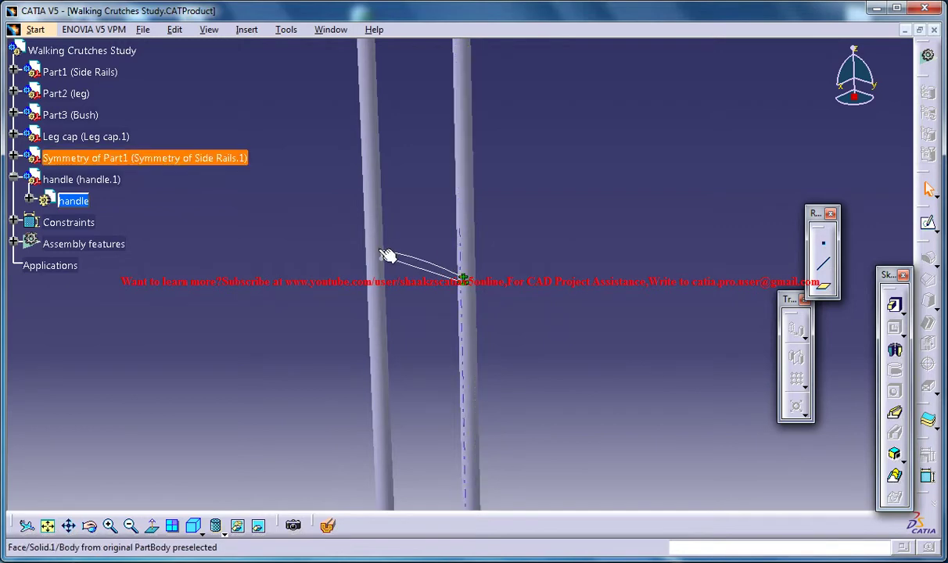
{"action": "left_click", "coordinate": [30, 200]}
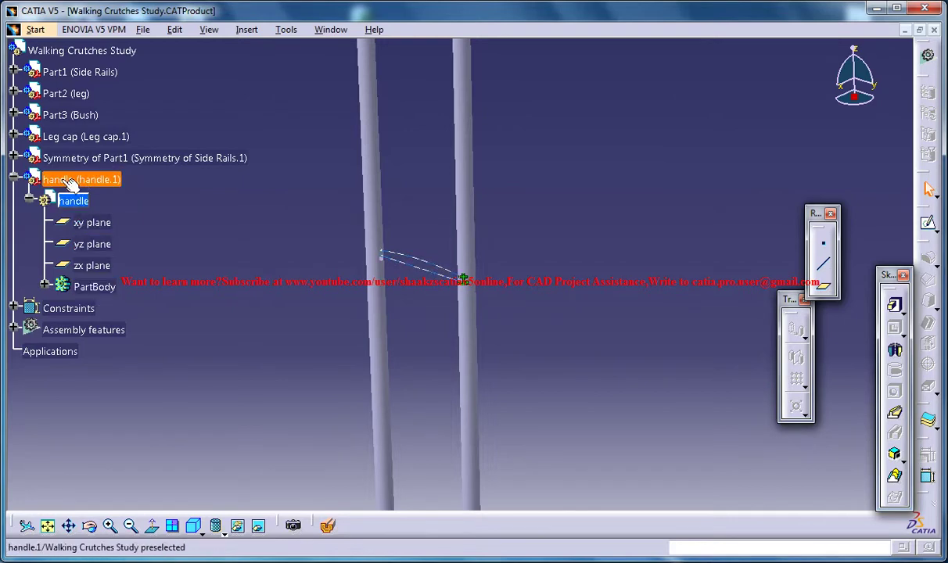
{"action": "double_click", "coordinate": [103, 289]}
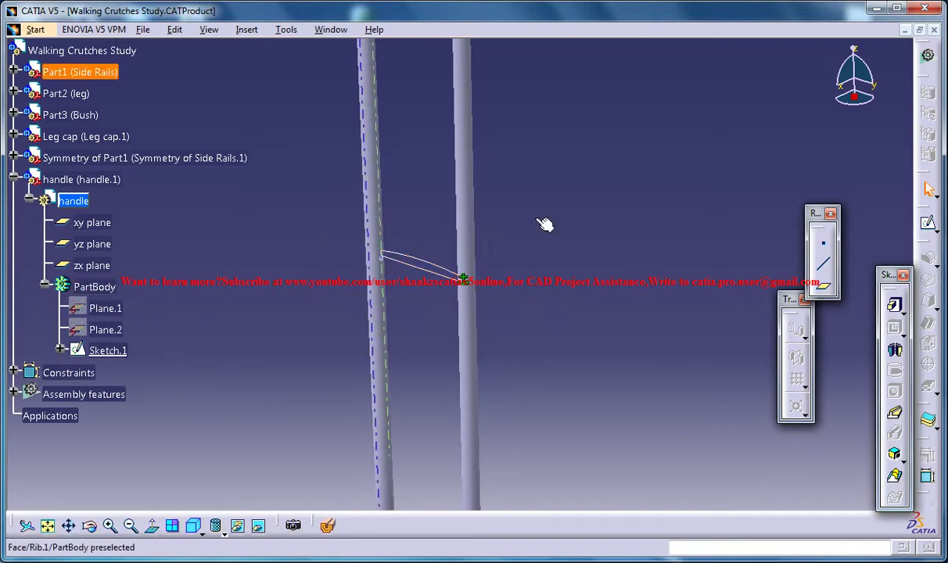
{"action": "middle_click_drag", "start_coordinate": [539, 223], "coordinate": [537, 222]}
{"action": "mouse_move", "coordinate": [536, 150]}
{"action": "middle_mouse_down"}
{"action": "mouse_move", "coordinate": [531, 240]}
{"action": "mouse_move", "coordinate": [557, 263]}
{"action": "middle_mouse_up"}
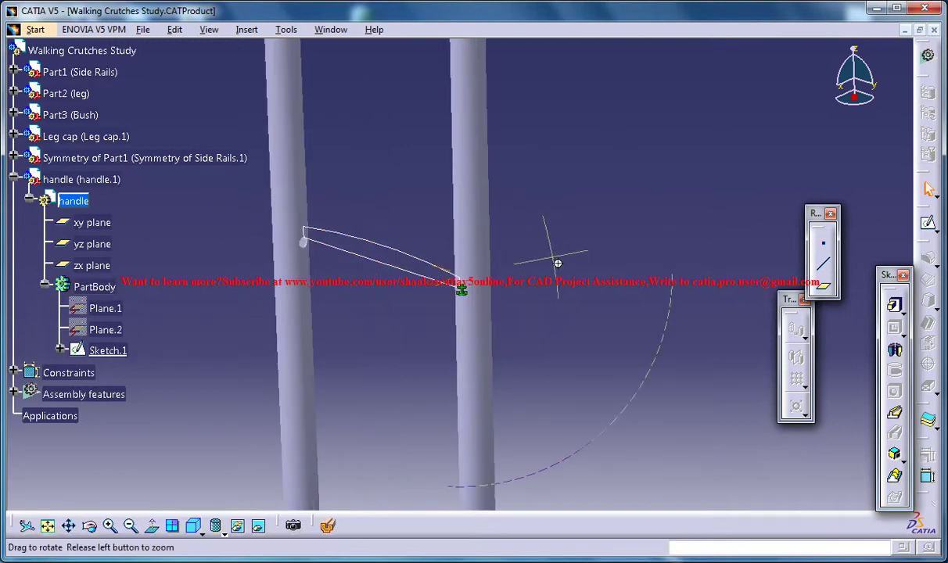
{"action": "middle_click_drag", "start_coordinate": [583, 389], "coordinate": [567, 375]}
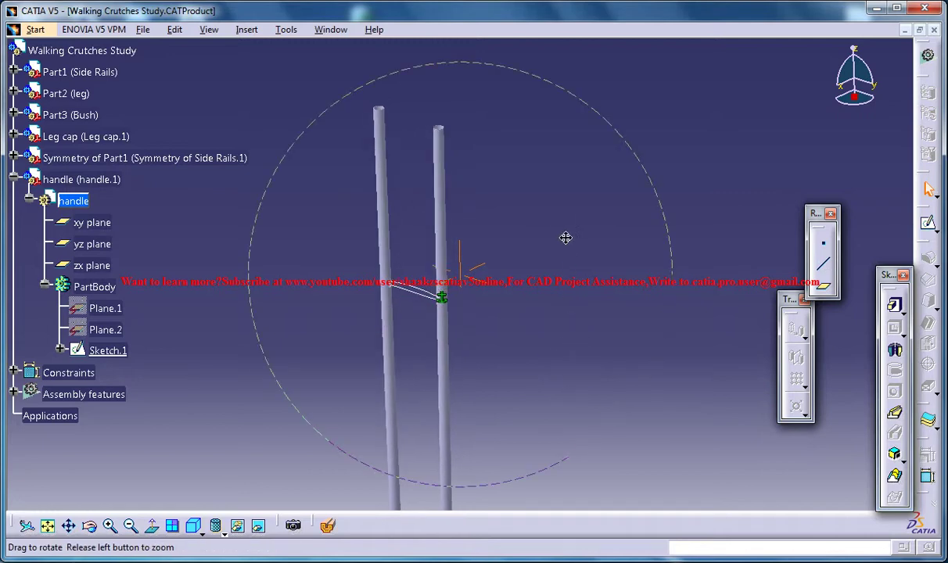
{"action": "middle_click_drag", "start_coordinate": [565, 238], "coordinate": [566, 224]}
Try to revolve the handle's Sketch.1 by 360 degrees about the sketch axis with the Shaft command
{"action": "left_click", "coordinate": [894, 351]}
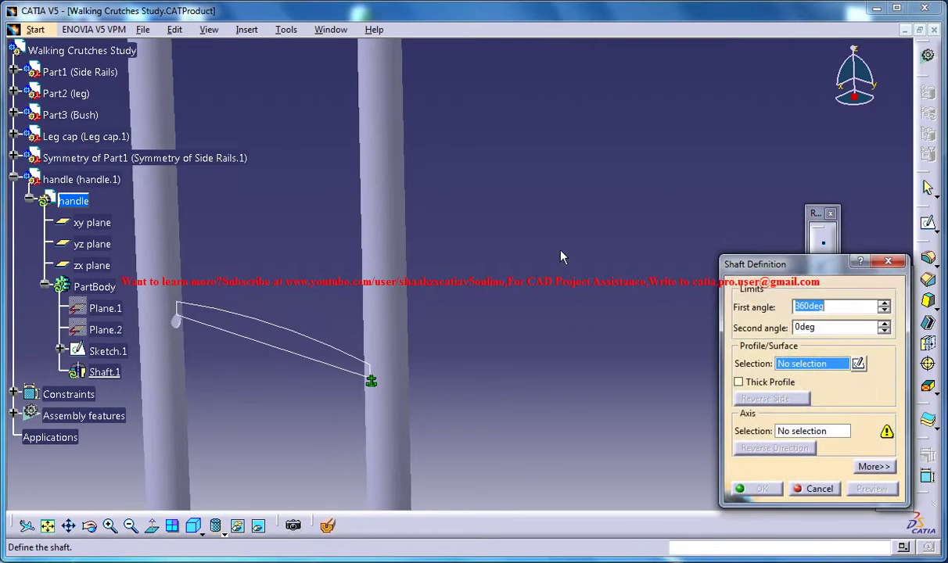
{"action": "left_click", "coordinate": [310, 341]}
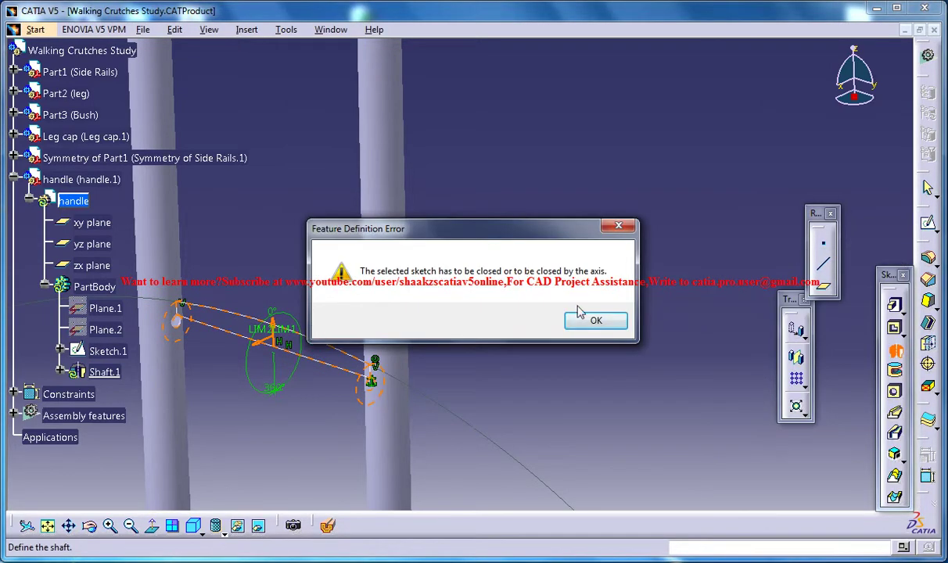
{"action": "left_click", "coordinate": [596, 320]}
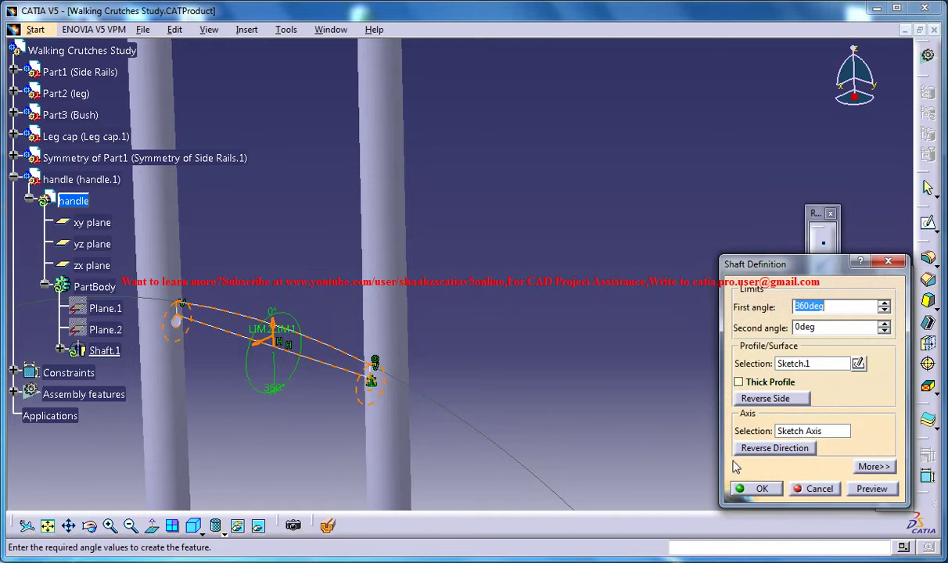
{"action": "left_click", "coordinate": [803, 491]}
{"action": "mouse_move", "coordinate": [497, 264]}
{"action": "middle_mouse_down"}
{"action": "mouse_move", "coordinate": [510, 323]}
{"action": "mouse_move", "coordinate": [499, 305]}
{"action": "mouse_move", "coordinate": [500, 254]}
{"action": "middle_mouse_up"}
{"action": "middle_click_drag", "start_coordinate": [443, 292], "coordinate": [434, 290]}
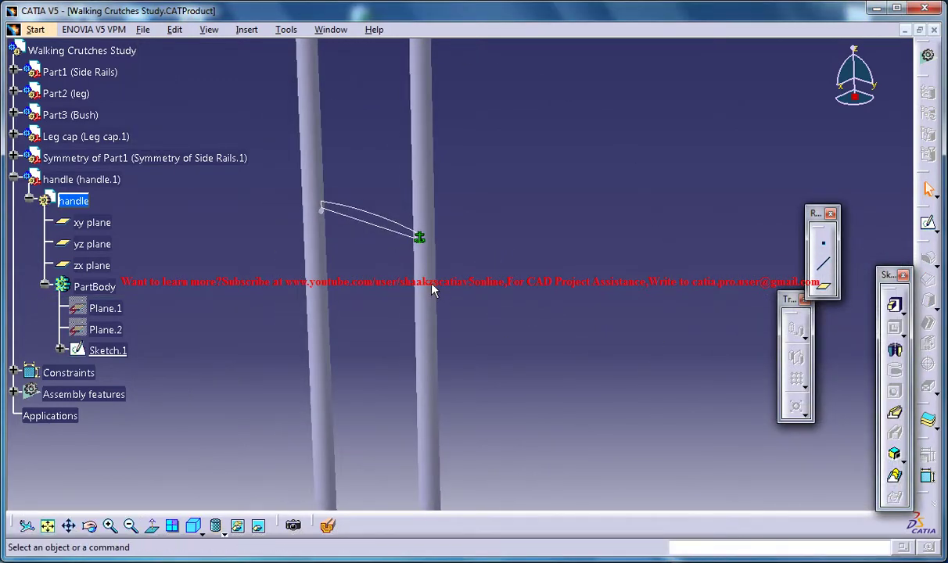
{"action": "left_click", "coordinate": [443, 286]}
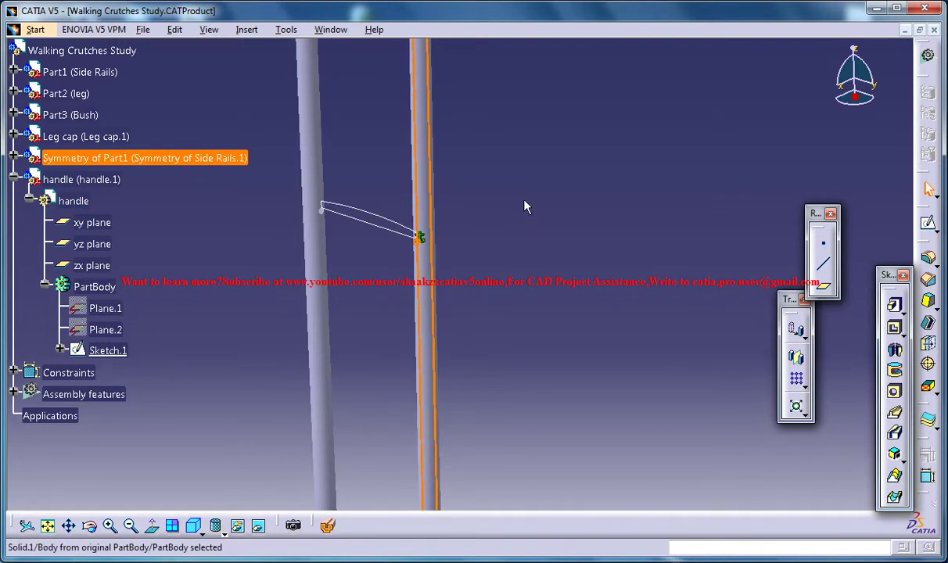
{"action": "middle_click_drag", "start_coordinate": [523, 207], "coordinate": [537, 300]}
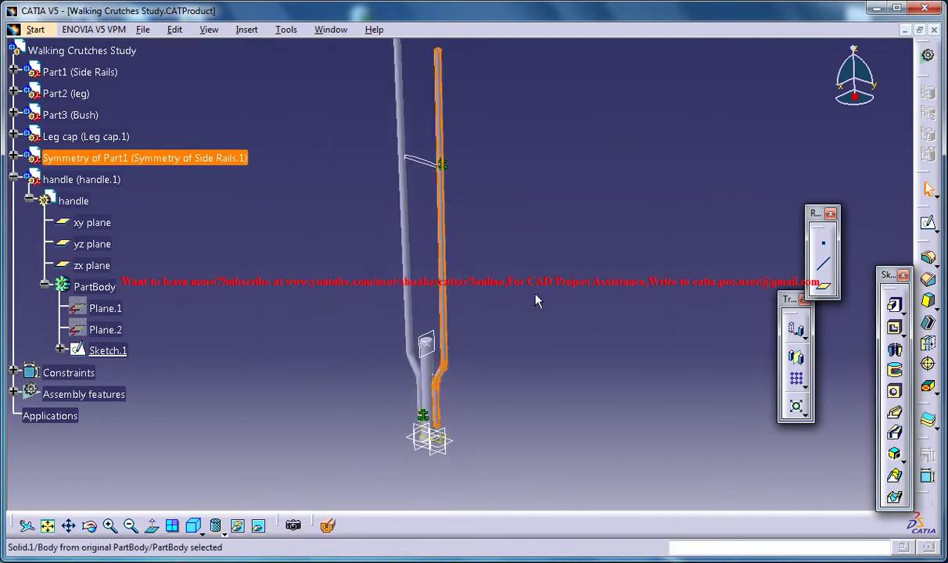
{"action": "left_click", "coordinate": [484, 439]}
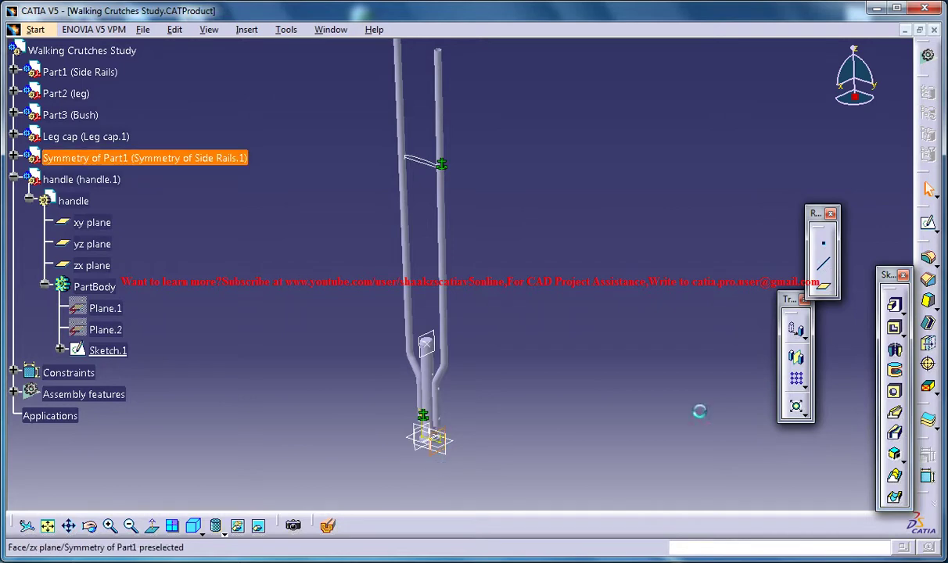
{"action": "double_click", "coordinate": [438, 438]}
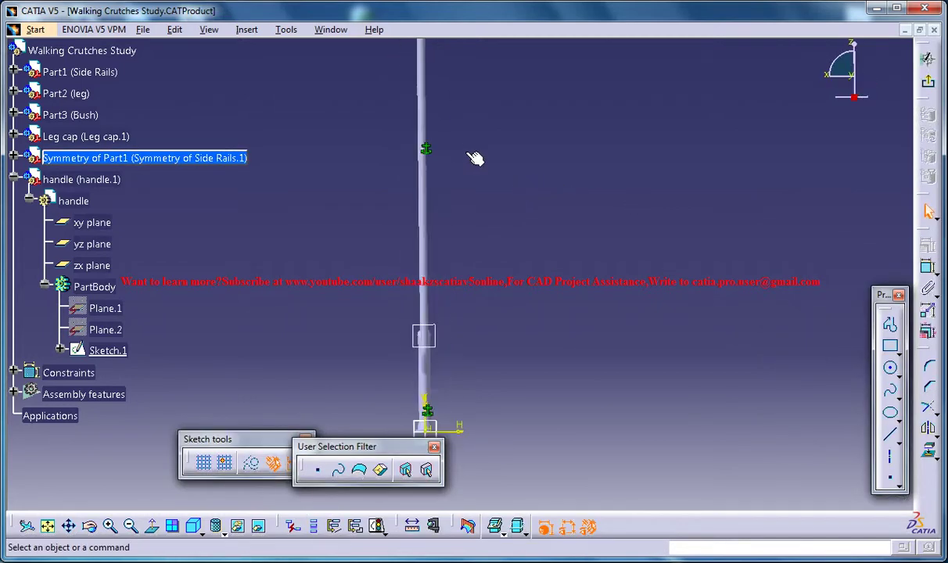
{"action": "middle_click_drag", "start_coordinate": [470, 154], "coordinate": [479, 253]}
{"action": "mouse_move", "coordinate": [485, 133]}
{"action": "middle_mouse_down"}
{"action": "mouse_move", "coordinate": [537, 330]}
{"action": "mouse_move", "coordinate": [526, 294]}
{"action": "middle_mouse_up"}
{"action": "middle_click_drag", "start_coordinate": [501, 244], "coordinate": [525, 152]}
{"action": "middle_click_drag", "start_coordinate": [532, 210], "coordinate": [599, 76]}
{"action": "middle_click_drag", "start_coordinate": [514, 230], "coordinate": [562, 140]}
{"action": "mouse_move", "coordinate": [538, 248]}
{"action": "middle_mouse_down"}
{"action": "mouse_move", "coordinate": [537, 171]}
{"action": "mouse_move", "coordinate": [588, 391]}
{"action": "middle_mouse_up"}
{"action": "mouse_move", "coordinate": [501, 285]}
{"action": "middle_mouse_down"}
{"action": "mouse_move", "coordinate": [540, 315]}
{"action": "mouse_move", "coordinate": [618, 291]}
{"action": "mouse_move", "coordinate": [545, 237]}
{"action": "mouse_move", "coordinate": [600, 287]}
{"action": "mouse_move", "coordinate": [720, 281]}
{"action": "mouse_move", "coordinate": [741, 235]}
{"action": "mouse_move", "coordinate": [531, 296]}
{"action": "mouse_move", "coordinate": [672, 288]}
{"action": "mouse_move", "coordinate": [740, 220]}
{"action": "mouse_move", "coordinate": [552, 306]}
{"action": "mouse_move", "coordinate": [543, 256]}
{"action": "middle_mouse_up"}
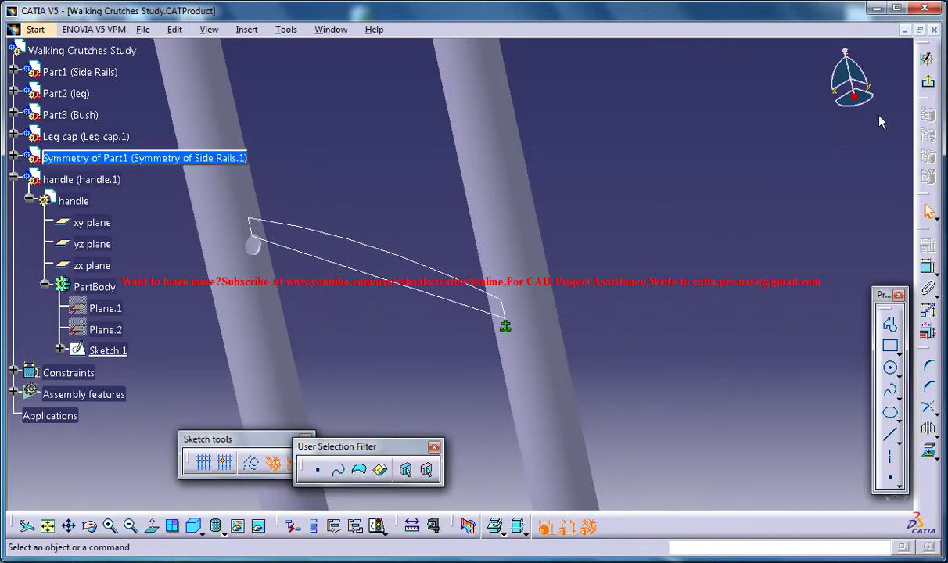
{"action": "left_click", "coordinate": [928, 82]}
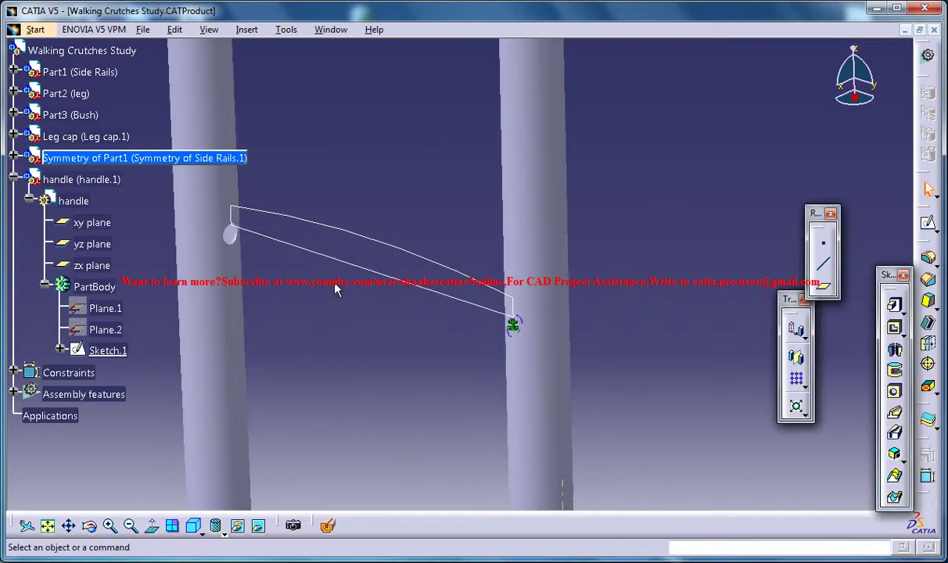
Edit Pocket.1 in Part1 (Side Rails) so that both its first and second limits are Up to last
{"action": "left_click", "coordinate": [13, 71]}
{"action": "left_click", "coordinate": [27, 93]}
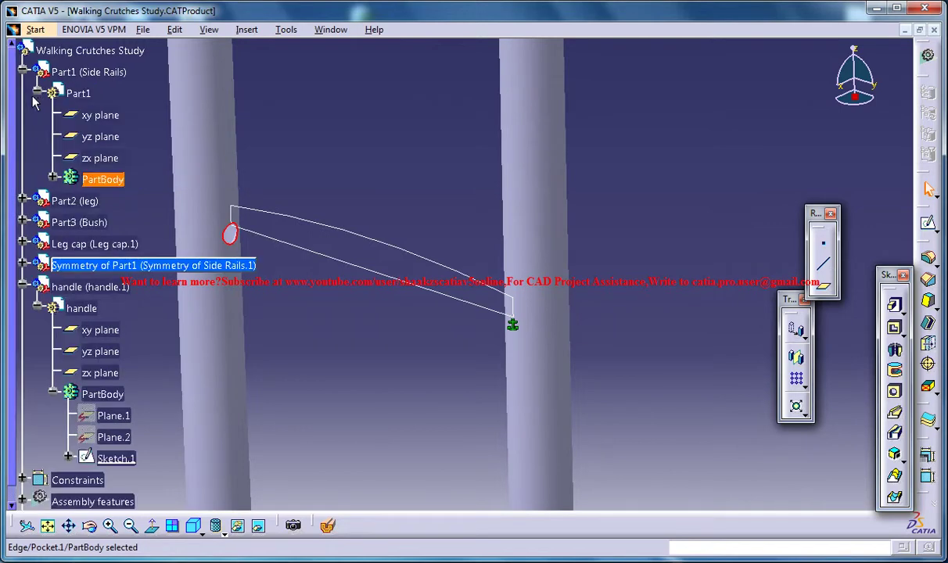
{"action": "left_click", "coordinate": [53, 178]}
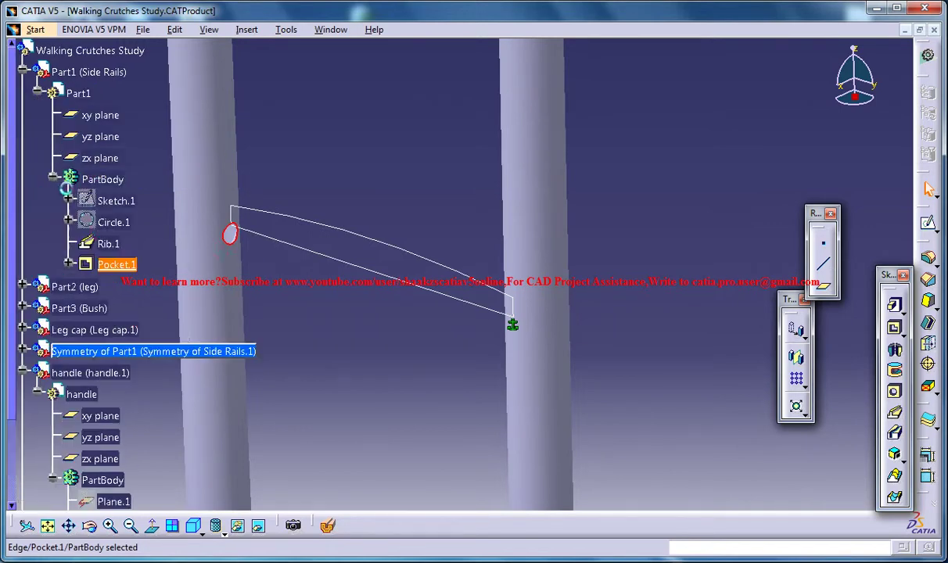
{"action": "left_click", "coordinate": [130, 266]}
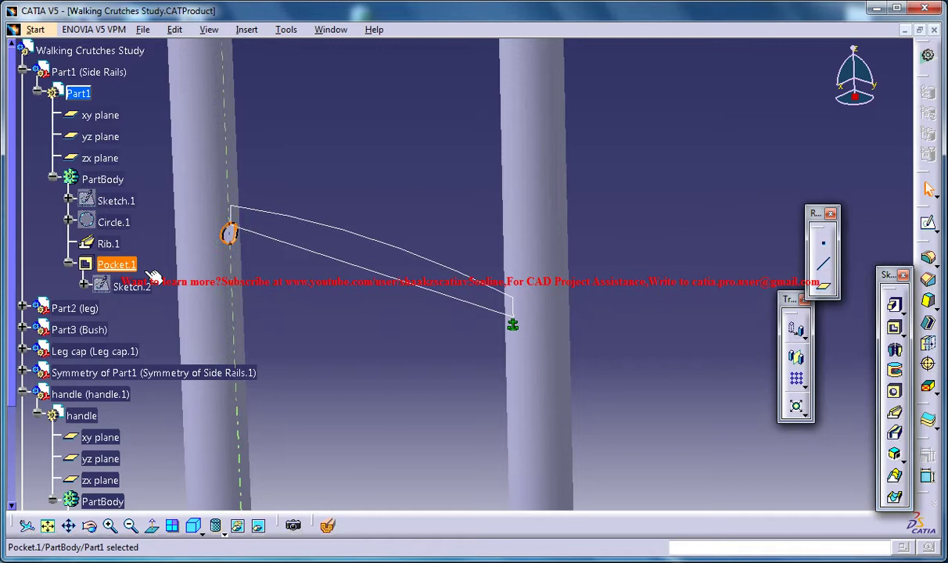
{"action": "double_click", "coordinate": [131, 268]}
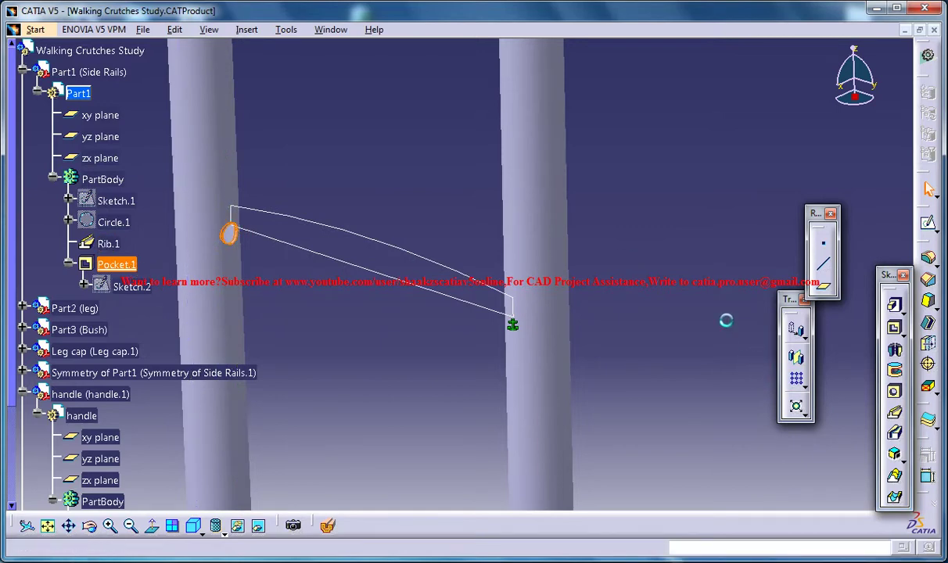
{"action": "left_click", "coordinate": [712, 296]}
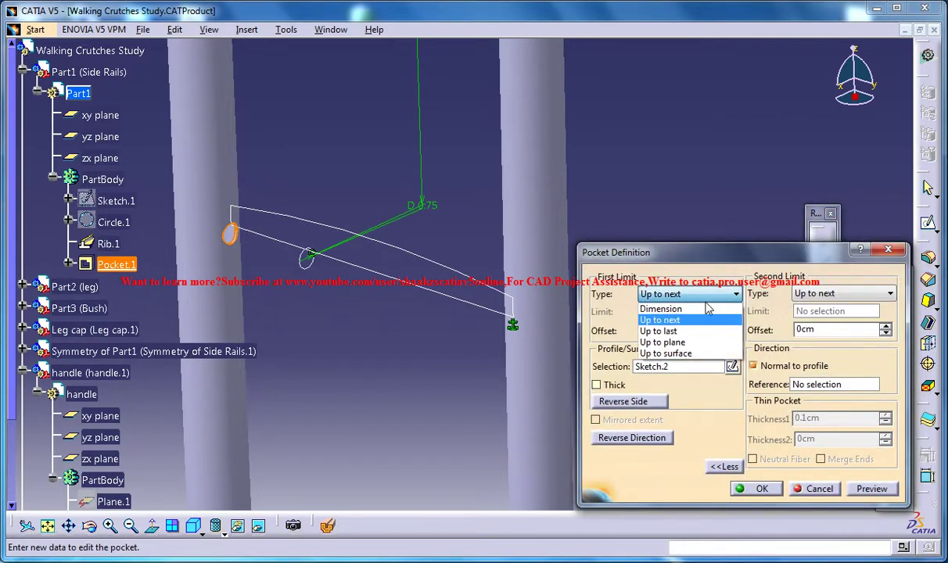
{"action": "left_click", "coordinate": [659, 331]}
{"action": "left_click", "coordinate": [841, 297]}
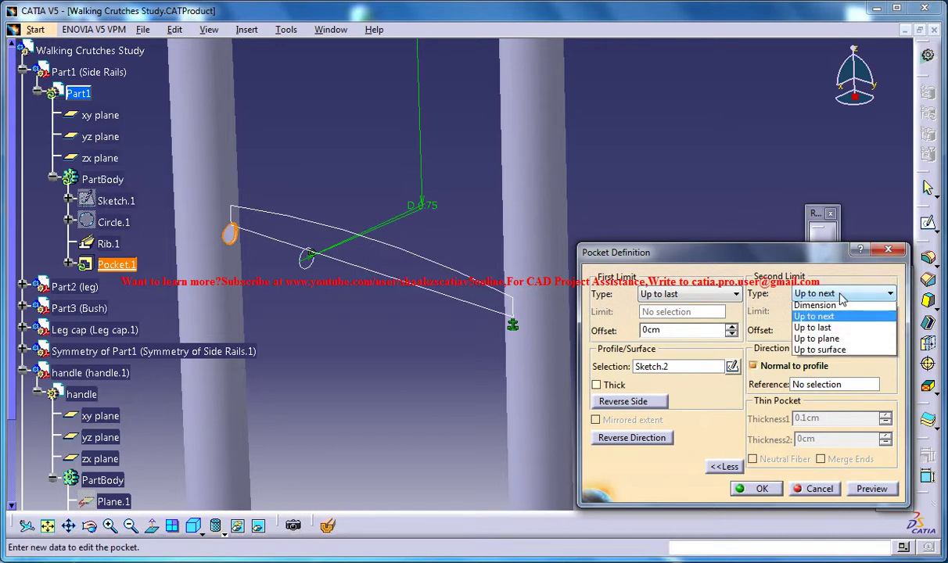
{"action": "left_click", "coordinate": [817, 327]}
{"action": "left_click", "coordinate": [752, 487]}
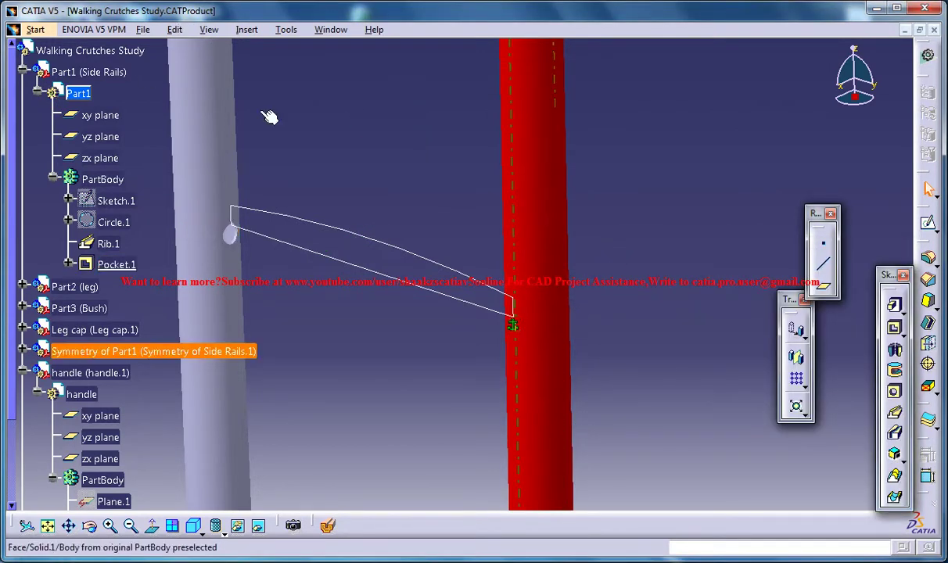
Activate the Walking Crutches Study assembly and update it so the mirrored side rail takes over the pocket change
{"action": "scroll", "coordinate": [77, 56], "scroll_direction": "up", "scroll_amount": 3}
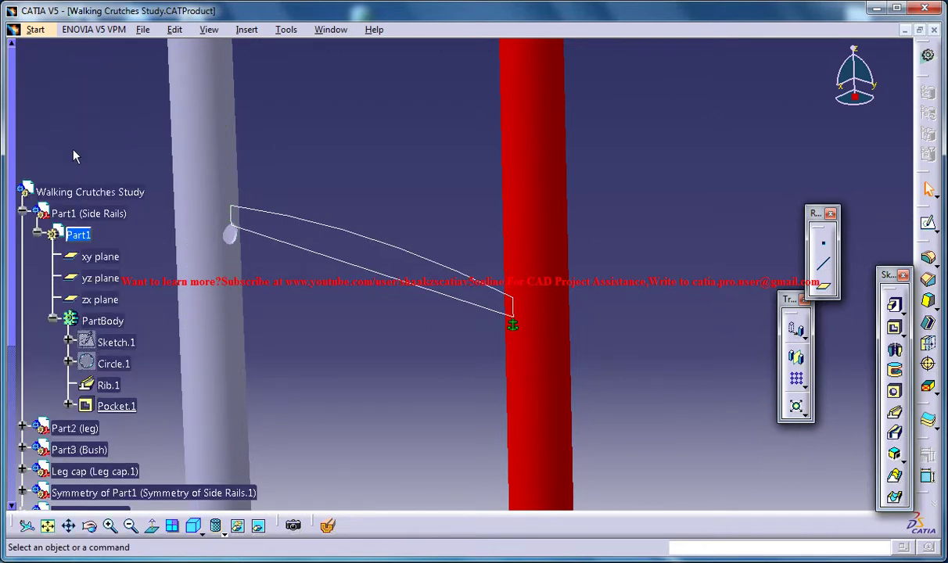
{"action": "left_click", "coordinate": [173, 30]}
{"action": "left_click", "coordinate": [219, 188]}
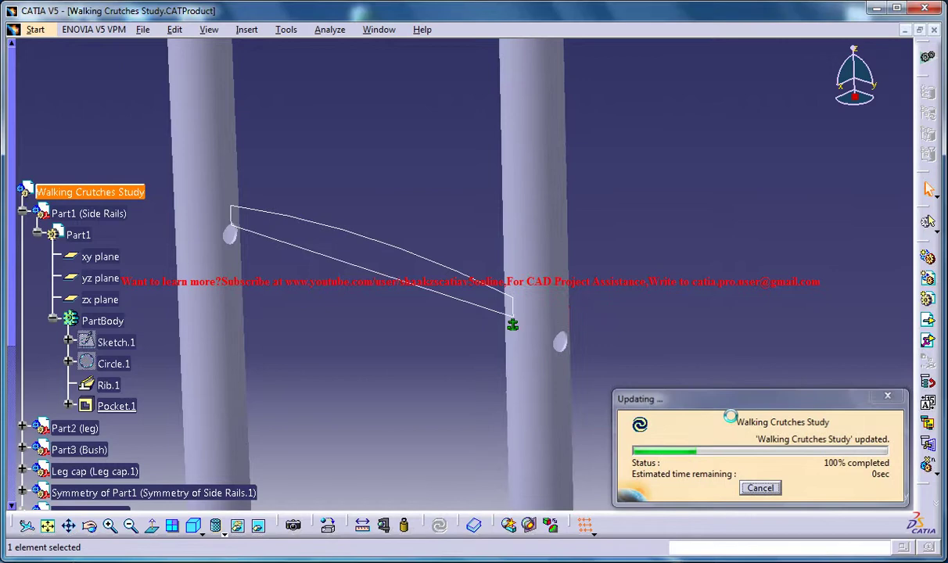
{"action": "middle_click_drag", "start_coordinate": [538, 269], "coordinate": [635, 363]}
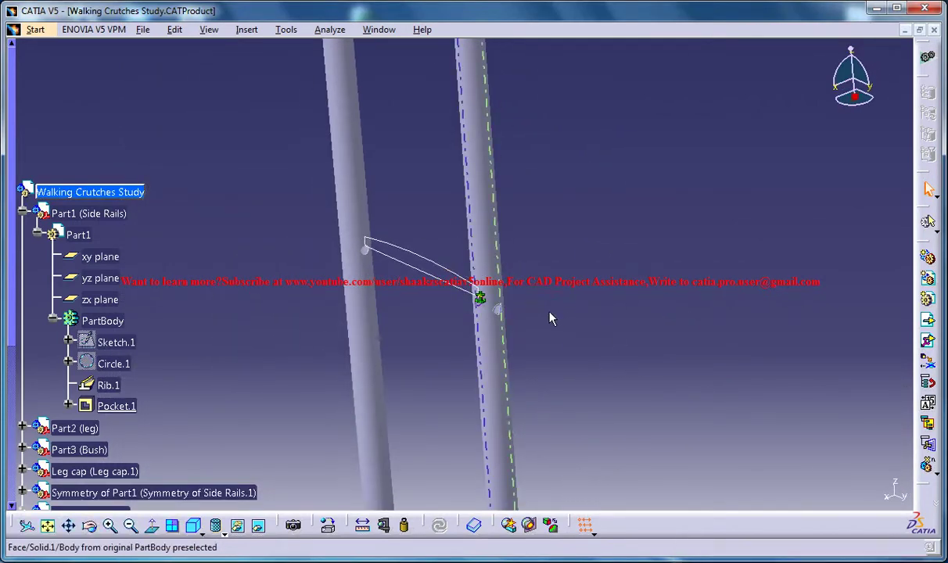
{"action": "middle_click_drag", "start_coordinate": [555, 344], "coordinate": [480, 319]}
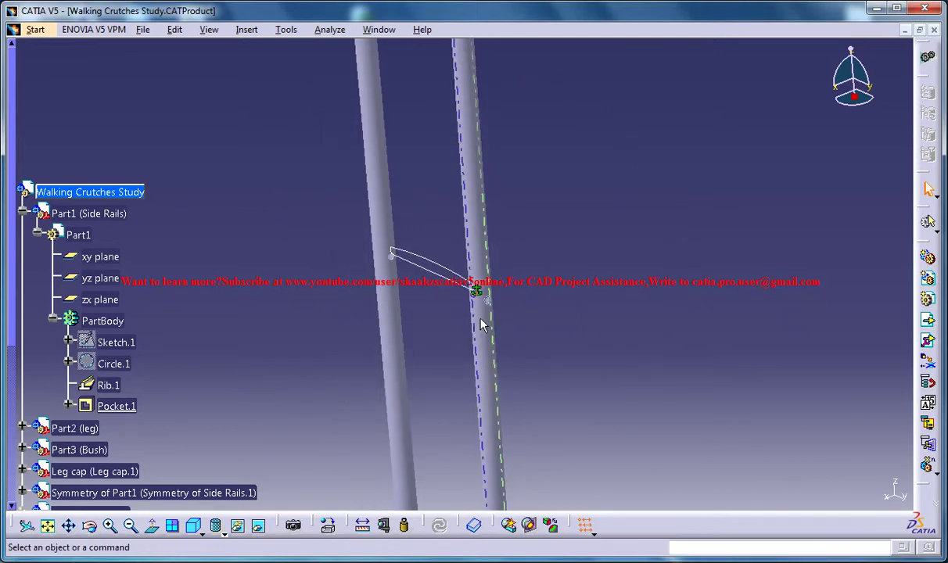
Activate the Symmetry of Part1 side rail and open a sketch on its zx plane, focused on the handle hole
{"action": "left_click", "coordinate": [588, 357]}
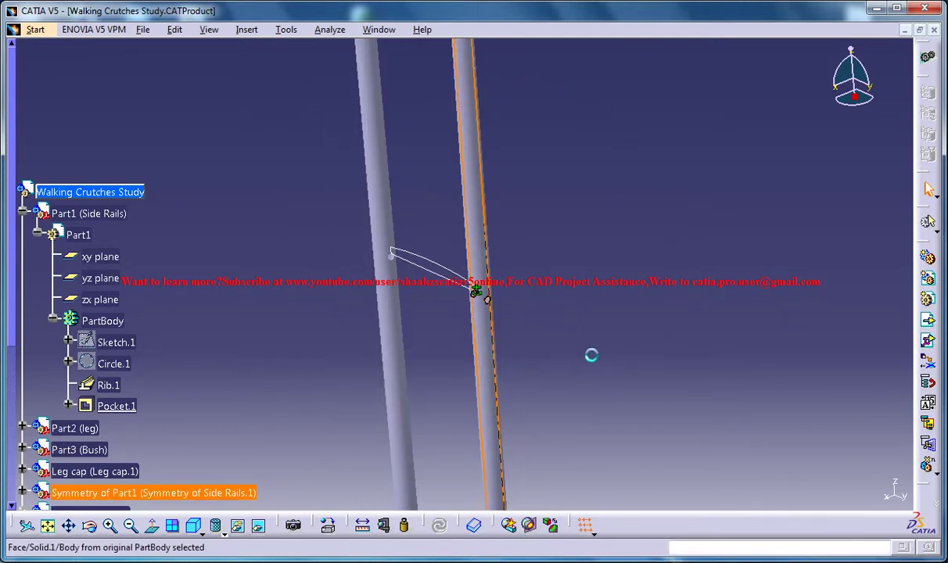
{"action": "middle_click_drag", "start_coordinate": [545, 240], "coordinate": [486, 136]}
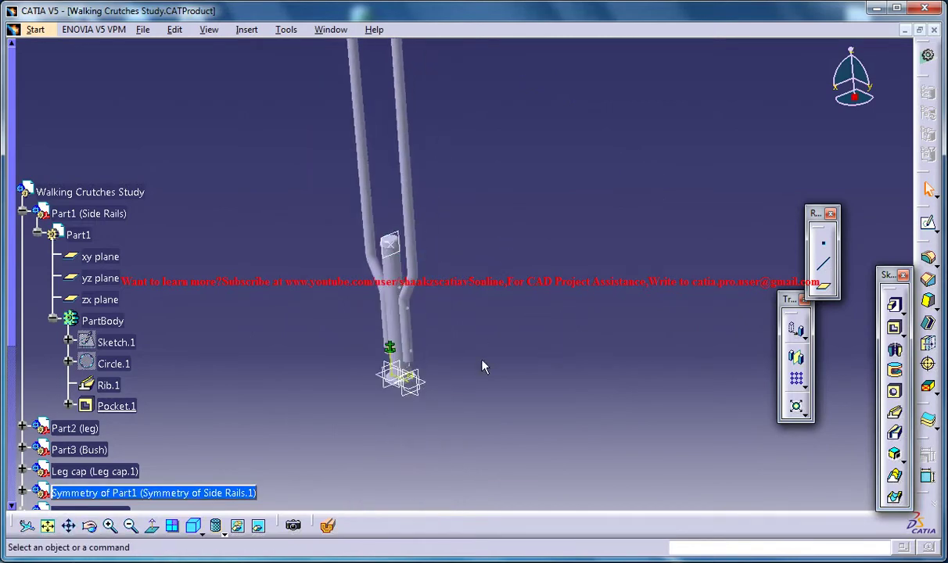
{"action": "left_click", "coordinate": [409, 383]}
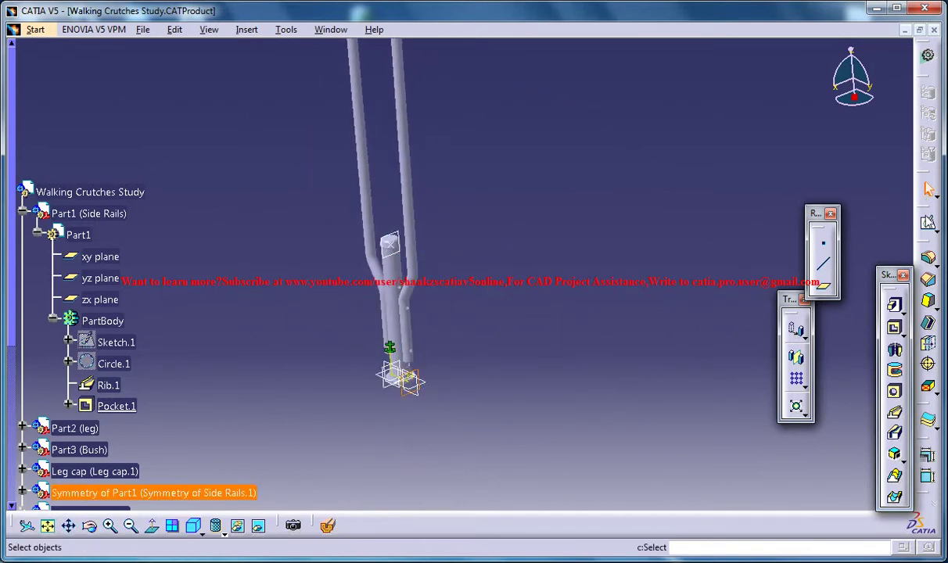
{"action": "left_click", "coordinate": [928, 222]}
{"action": "mouse_move", "coordinate": [461, 235]}
{"action": "middle_mouse_down"}
{"action": "mouse_move", "coordinate": [448, 332]}
{"action": "mouse_move", "coordinate": [457, 444]}
{"action": "mouse_move", "coordinate": [466, 154]}
{"action": "mouse_move", "coordinate": [518, 224]}
{"action": "mouse_move", "coordinate": [535, 317]}
{"action": "mouse_move", "coordinate": [525, 224]}
{"action": "mouse_move", "coordinate": [493, 182]}
{"action": "middle_mouse_up"}
{"action": "middle_click_drag", "start_coordinate": [491, 217], "coordinate": [642, 280]}
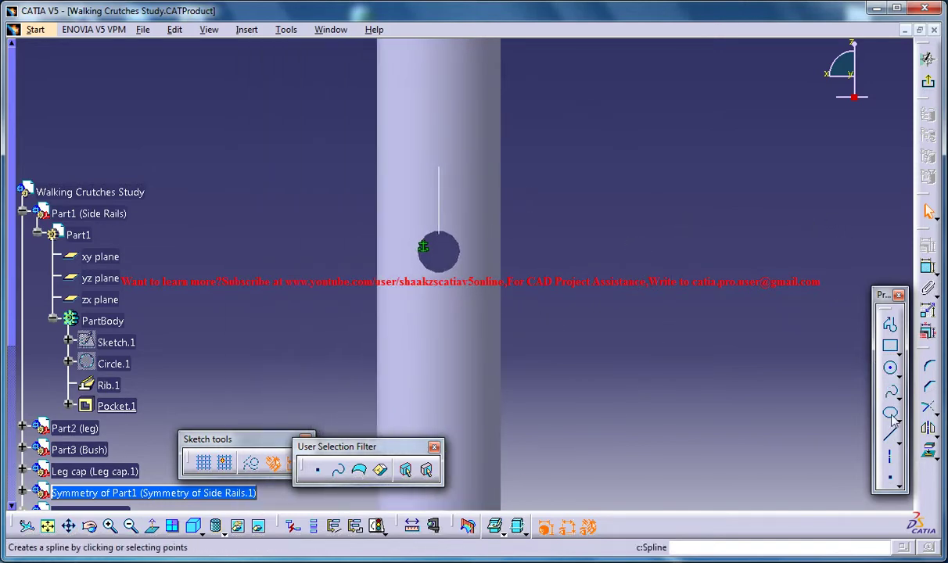
Place a point inside the handle hole, constrain it concentric with the hole's edge, and exit the sketch, closing the update diagnosis
{"action": "left_click", "coordinate": [892, 476]}
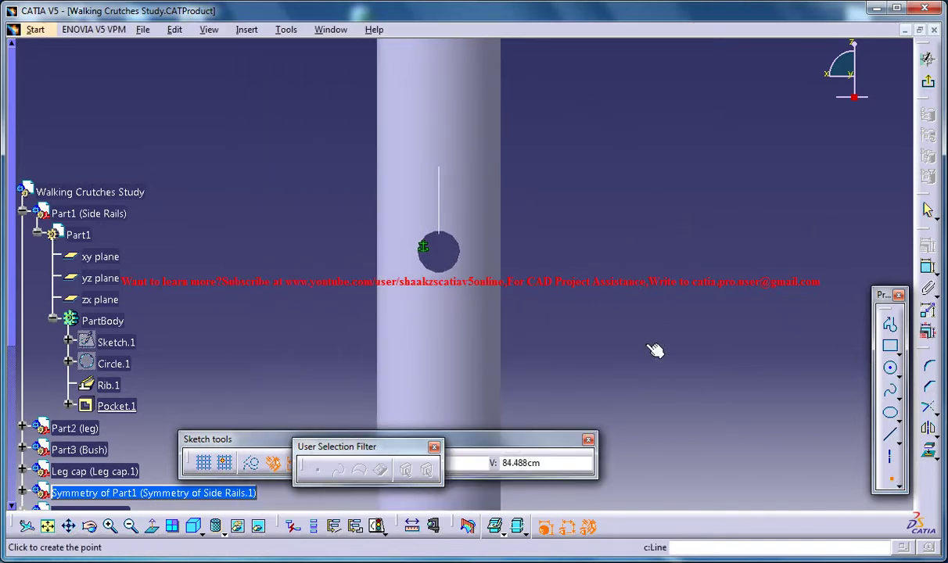
{"action": "left_click", "coordinate": [437, 247]}
{"action": "left_click", "coordinate": [927, 267]}
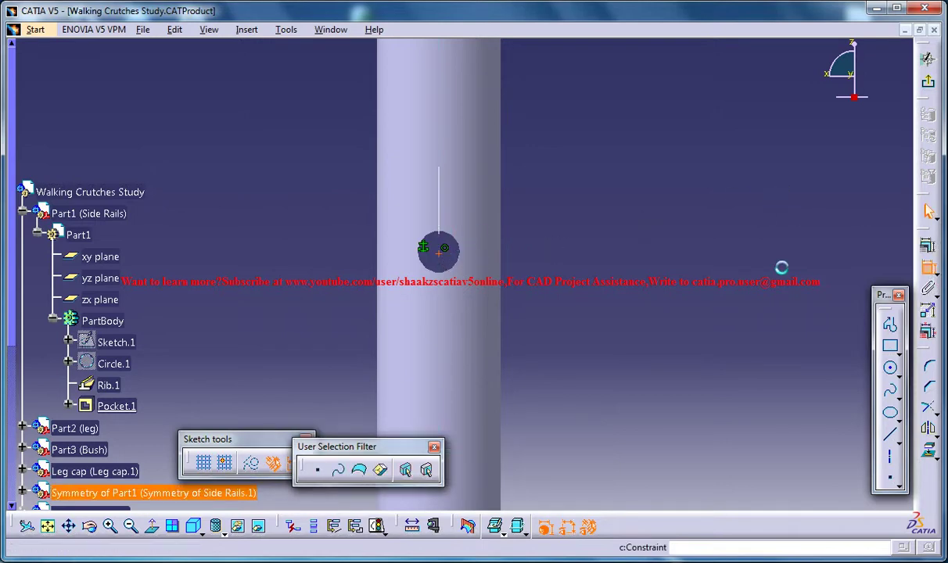
{"action": "left_click", "coordinate": [459, 249]}
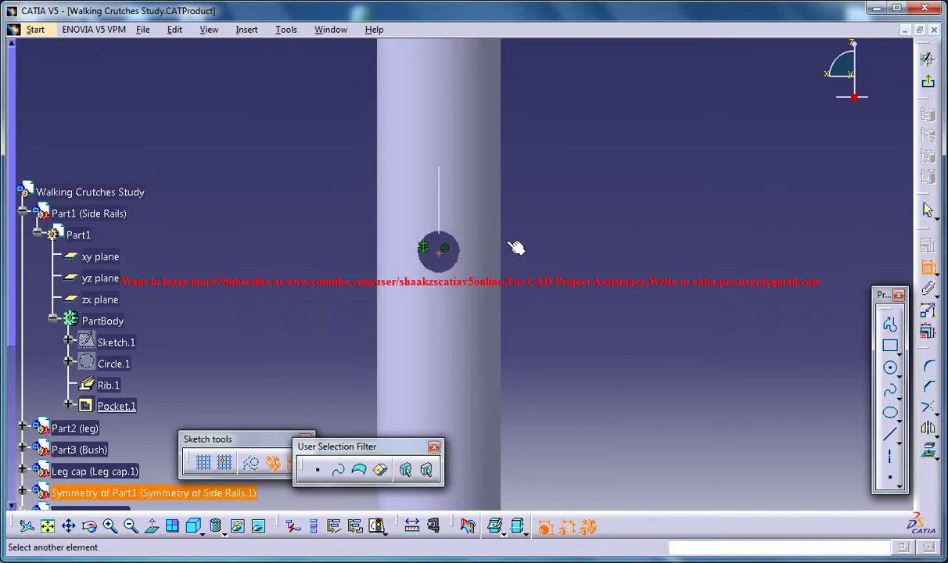
{"action": "right_click", "coordinate": [508, 241]}
{"action": "left_click", "coordinate": [571, 365]}
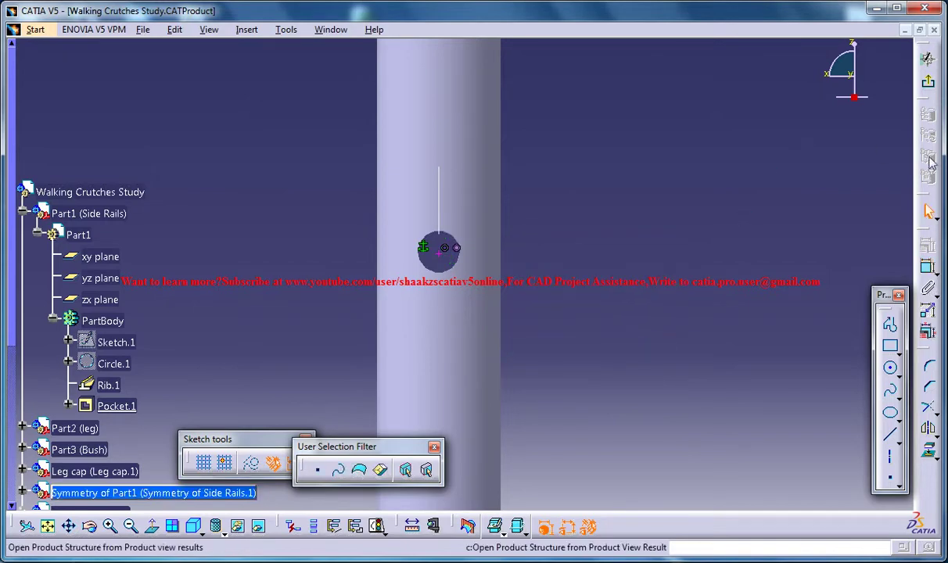
{"action": "left_click", "coordinate": [928, 82]}
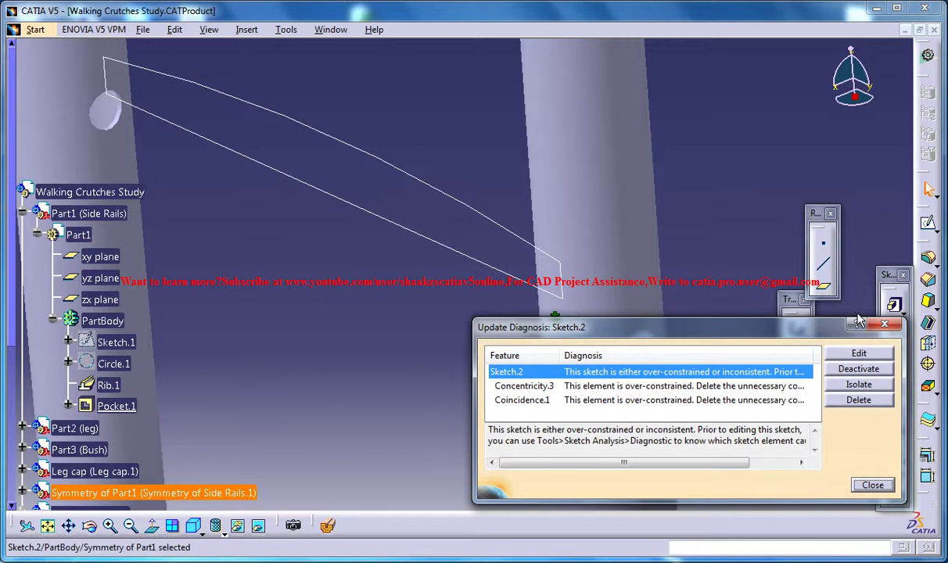
{"action": "left_click", "coordinate": [893, 324]}
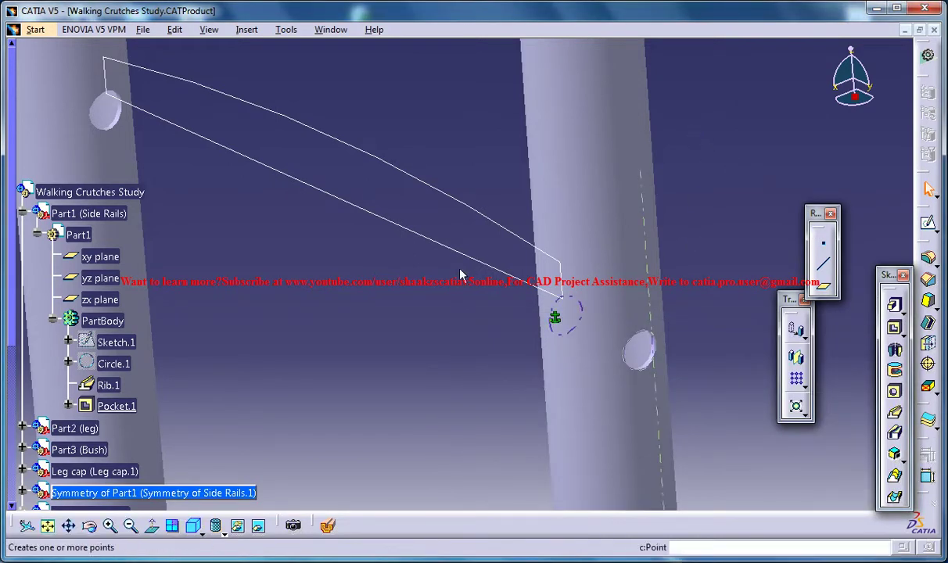
Open another sketch on the zx plane of the Symmetry of Part1 side rail
{"action": "middle_click_drag", "start_coordinate": [459, 143], "coordinate": [411, 112]}
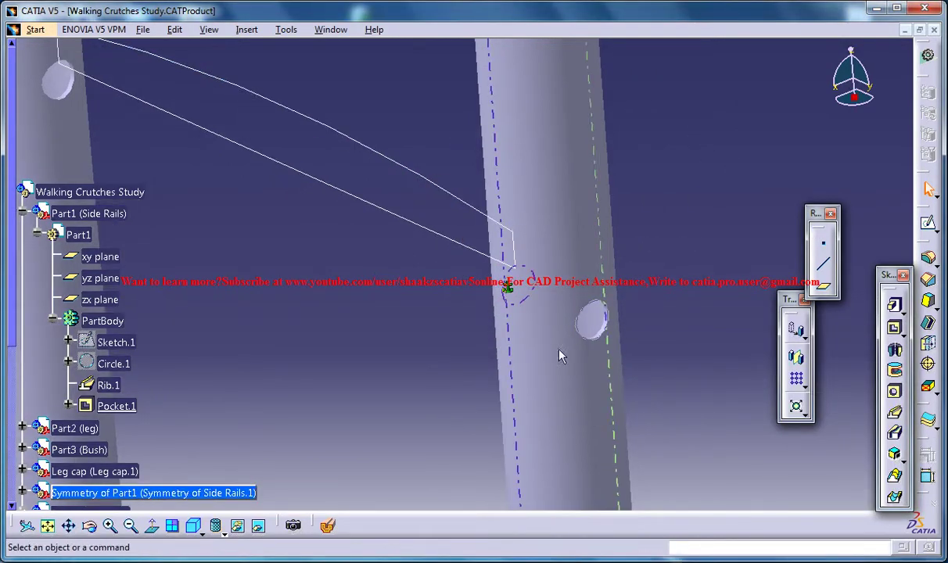
{"action": "left_click", "coordinate": [606, 436]}
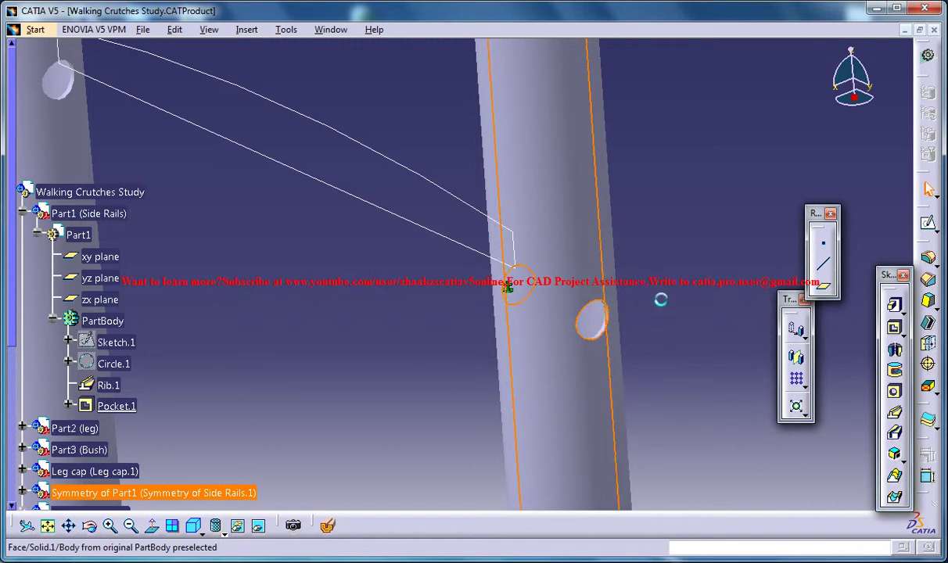
{"action": "mouse_move", "coordinate": [683, 319]}
{"action": "middle_mouse_down"}
{"action": "mouse_move", "coordinate": [698, 307]}
{"action": "mouse_move", "coordinate": [679, 281]}
{"action": "middle_mouse_up"}
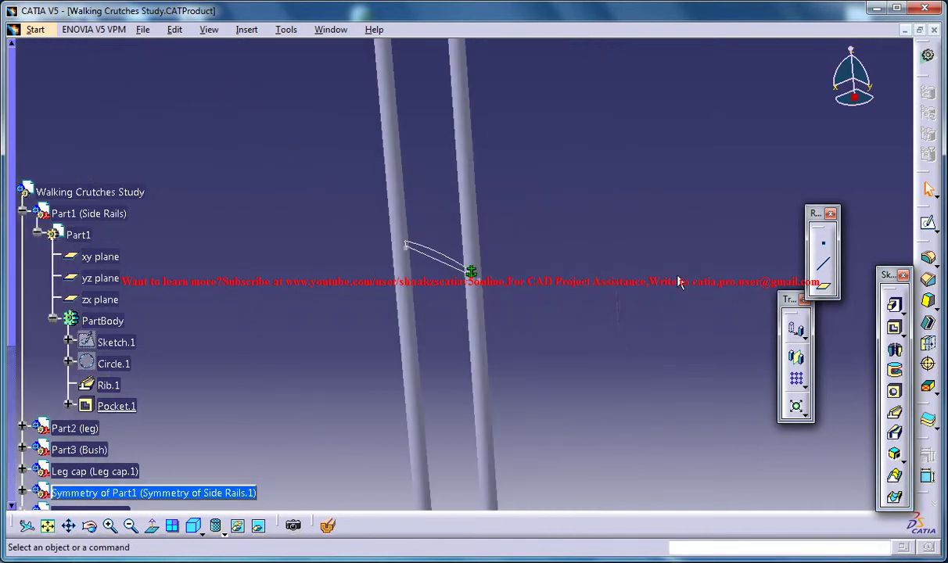
{"action": "middle_click_drag", "start_coordinate": [537, 257], "coordinate": [536, 330]}
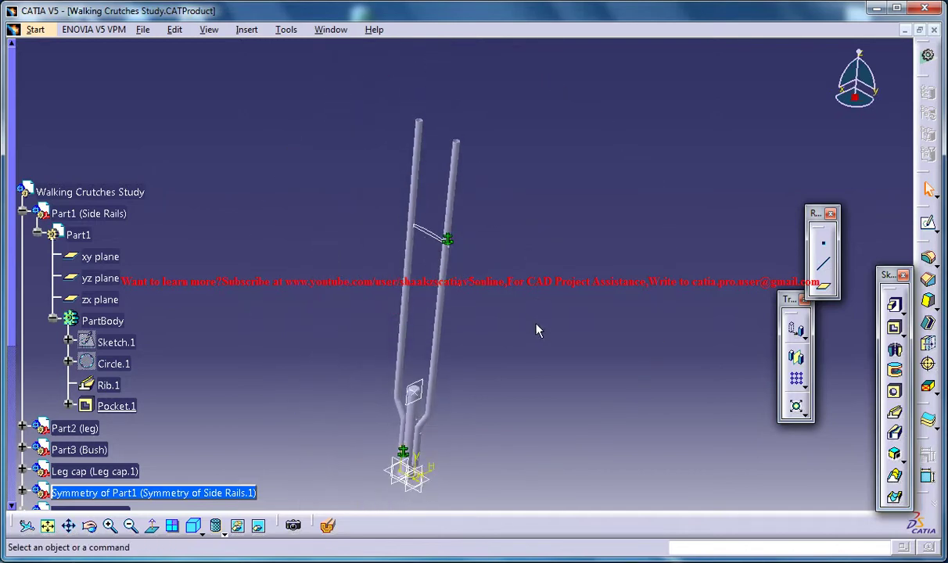
{"action": "left_click", "coordinate": [417, 500]}
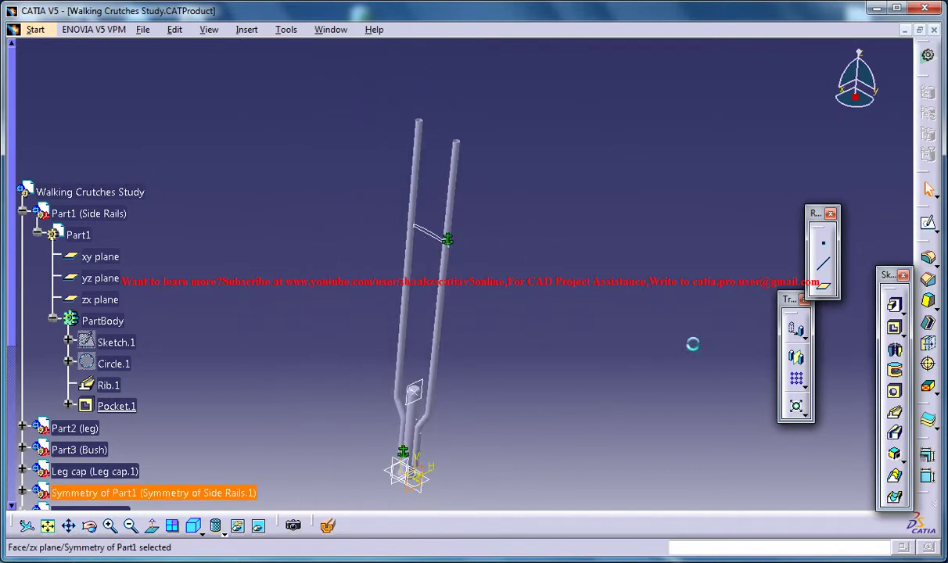
{"action": "left_click", "coordinate": [927, 223]}
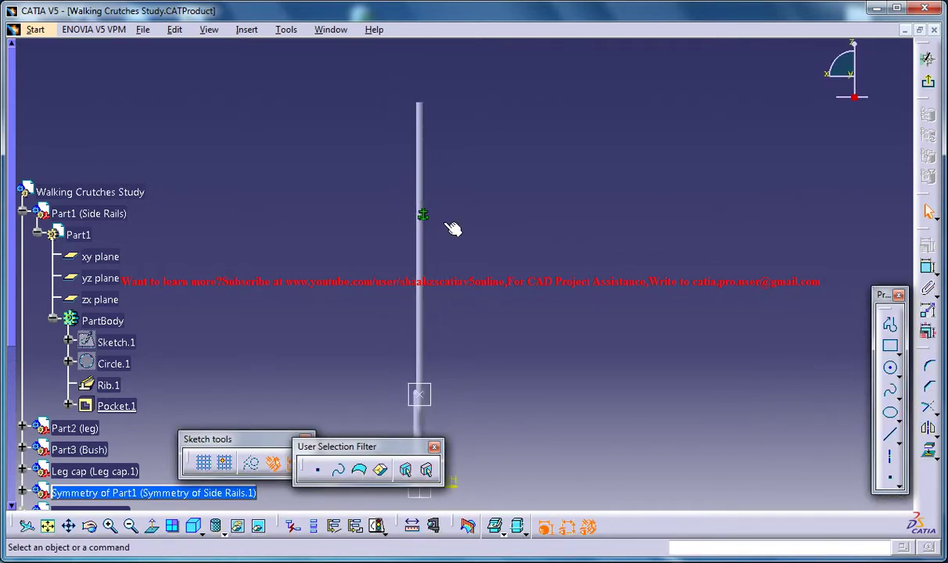
Project the edge of the mirrored rail's handle hole into the sketch
{"action": "middle_click_drag", "start_coordinate": [452, 228], "coordinate": [454, 302]}
{"action": "mouse_move", "coordinate": [444, 164]}
{"action": "middle_mouse_down"}
{"action": "mouse_move", "coordinate": [402, 267]}
{"action": "mouse_move", "coordinate": [590, 240]}
{"action": "mouse_move", "coordinate": [566, 302]}
{"action": "middle_mouse_up"}
{"action": "middle_click_drag", "start_coordinate": [573, 191], "coordinate": [581, 125]}
{"action": "middle_click_drag", "start_coordinate": [664, 321], "coordinate": [573, 229]}
{"action": "left_click", "coordinate": [523, 337]}
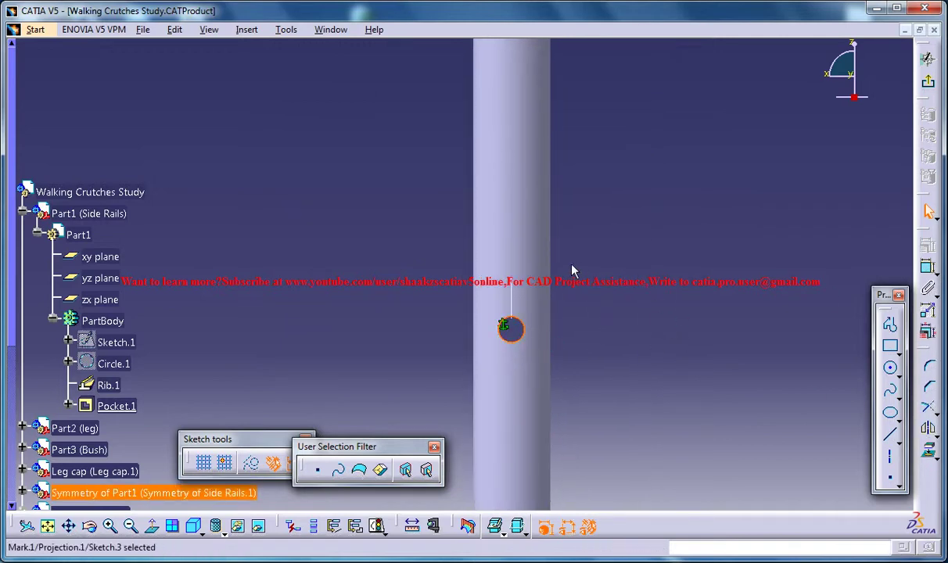
{"action": "middle_click_drag", "start_coordinate": [572, 271], "coordinate": [580, 181]}
{"action": "middle_click_drag", "start_coordinate": [583, 93], "coordinate": [677, 244]}
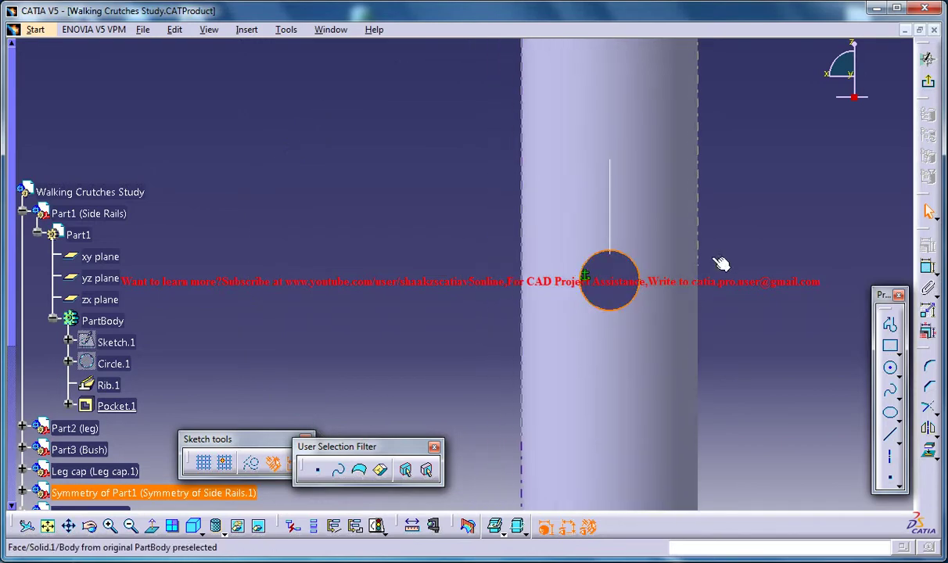
{"action": "middle_click_drag", "start_coordinate": [641, 282], "coordinate": [616, 309]}
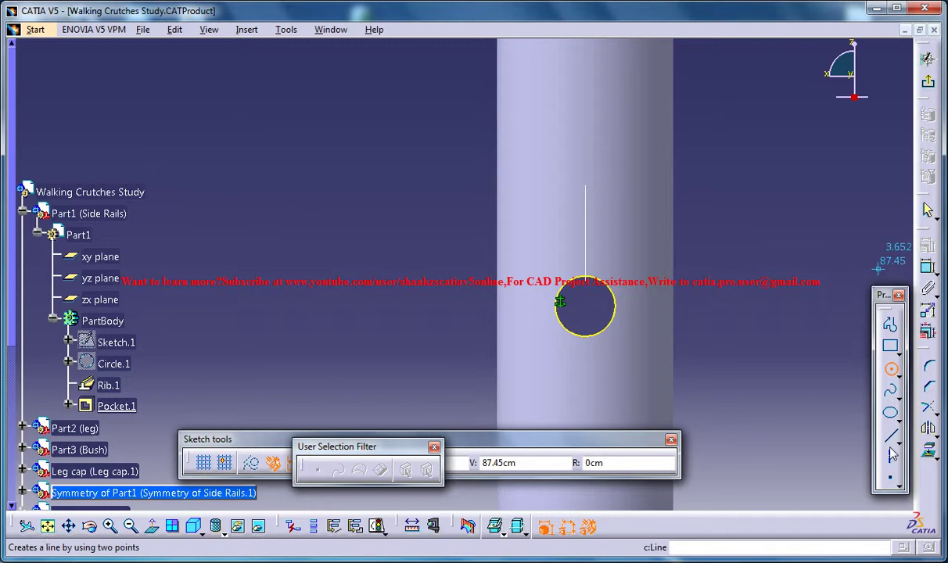
Constrain a point placed beside the rail concentric with the projected hole circle, and exit the sketch, closing the update diagnosis
{"action": "key", "text": "Escape"}
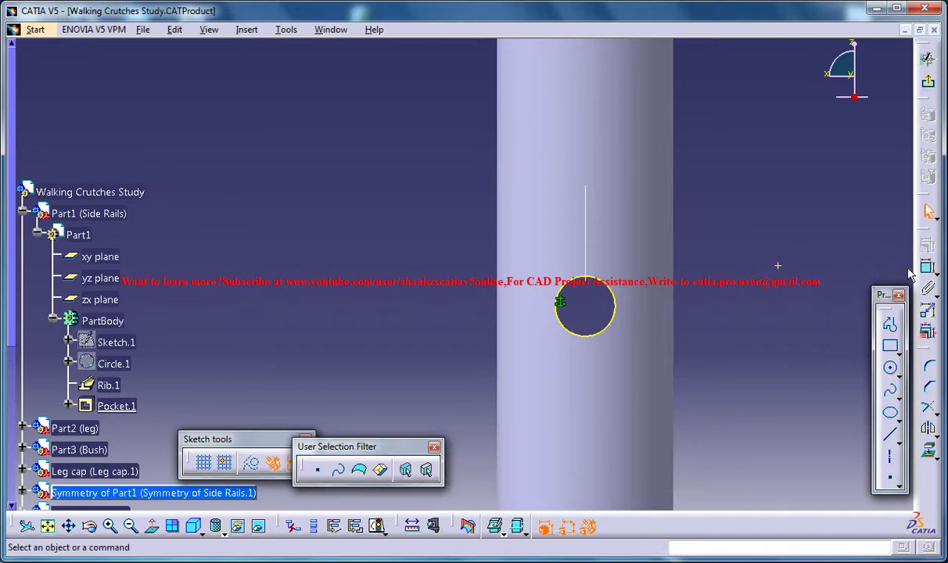
{"action": "left_click", "coordinate": [926, 268]}
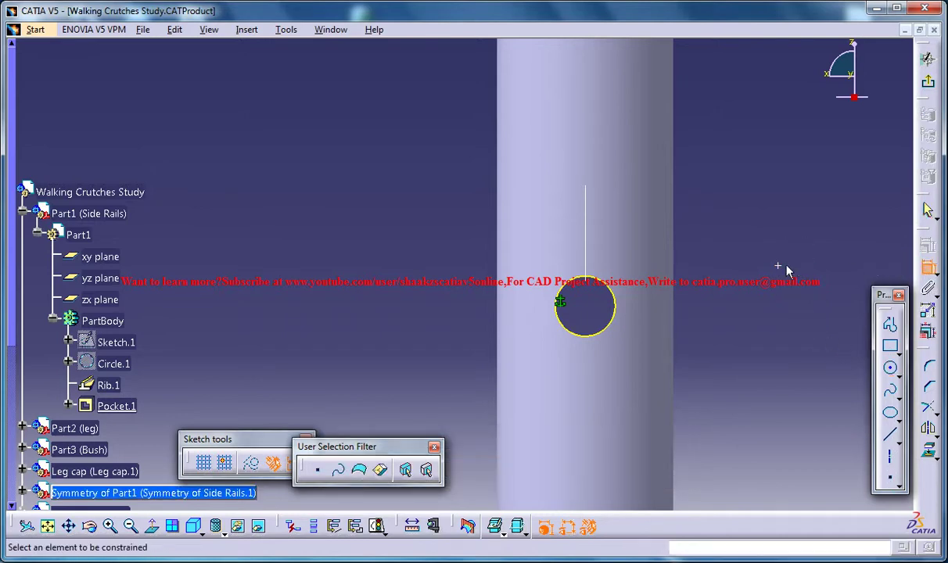
{"action": "left_click", "coordinate": [616, 308]}
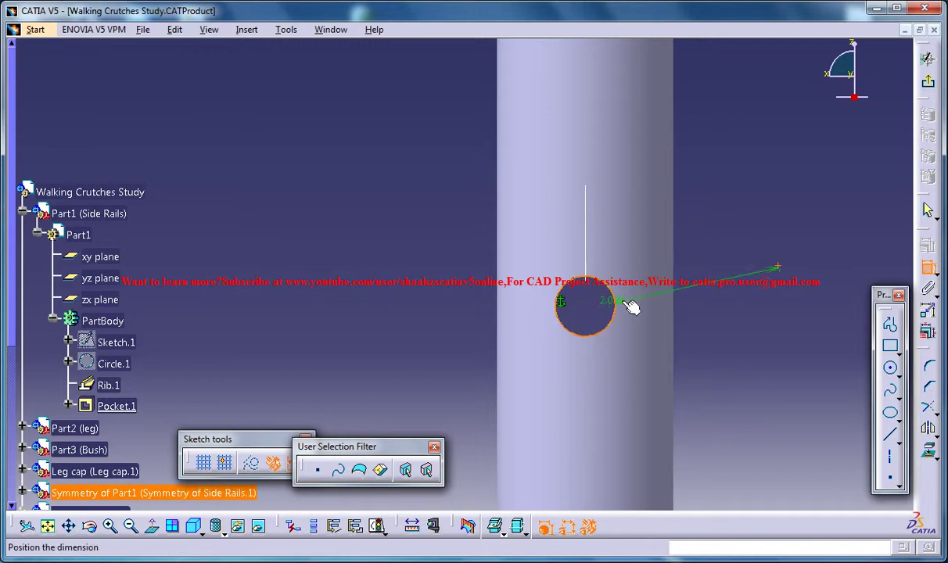
{"action": "right_click", "coordinate": [630, 307]}
{"action": "left_click", "coordinate": [711, 447]}
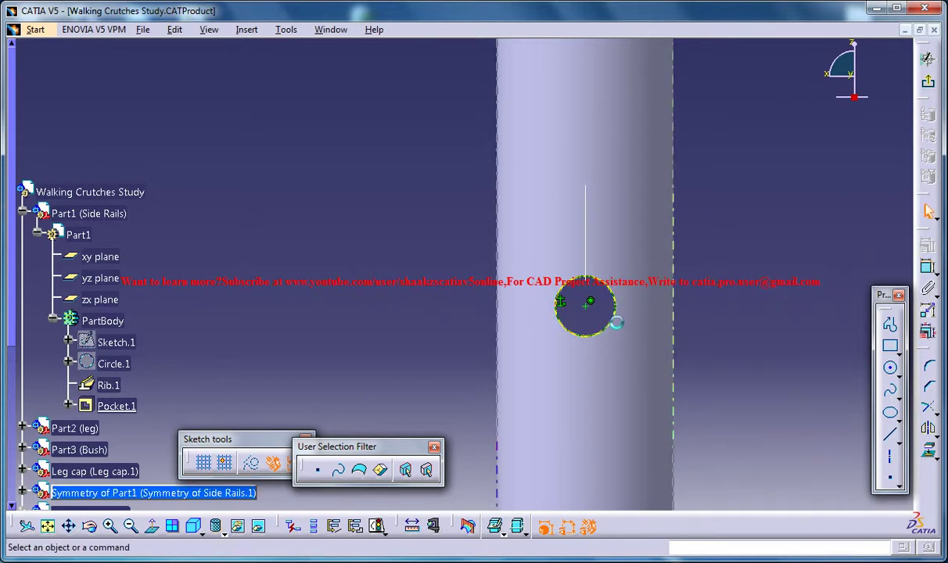
{"action": "left_click", "coordinate": [626, 321]}
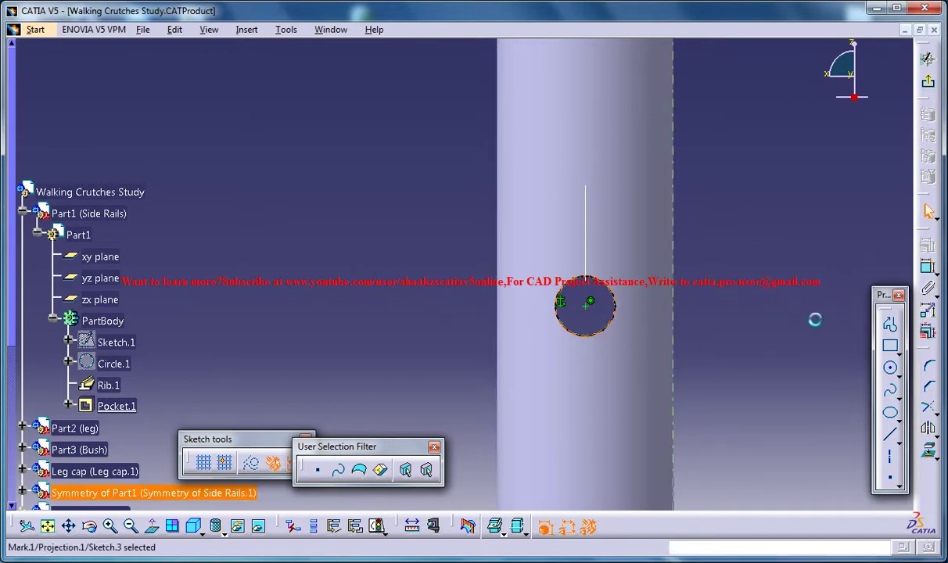
{"action": "left_click", "coordinate": [928, 84]}
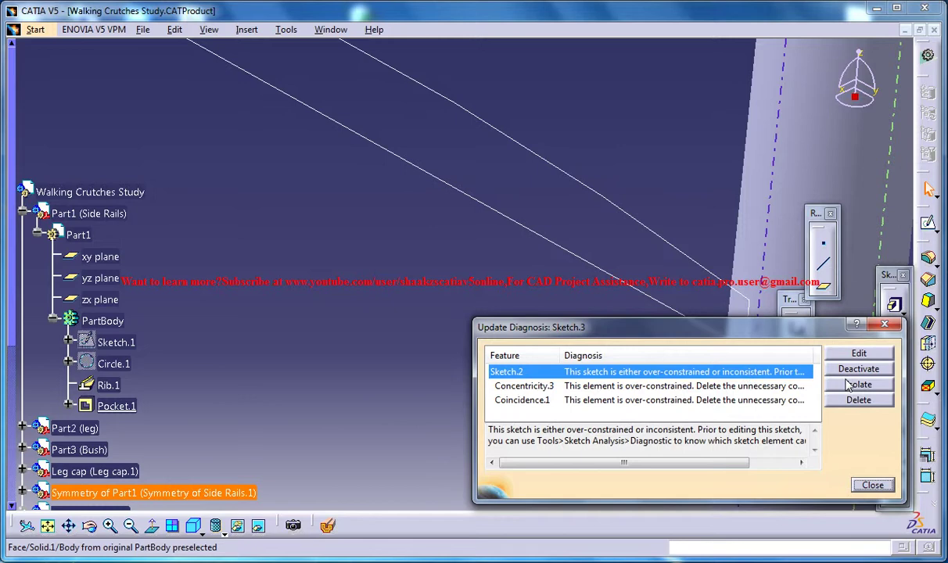
{"action": "left_click", "coordinate": [887, 325]}
Activate Part1 of the Side Rails for editing, with its handle hole in view
{"action": "middle_click_drag", "start_coordinate": [624, 132], "coordinate": [661, 303]}
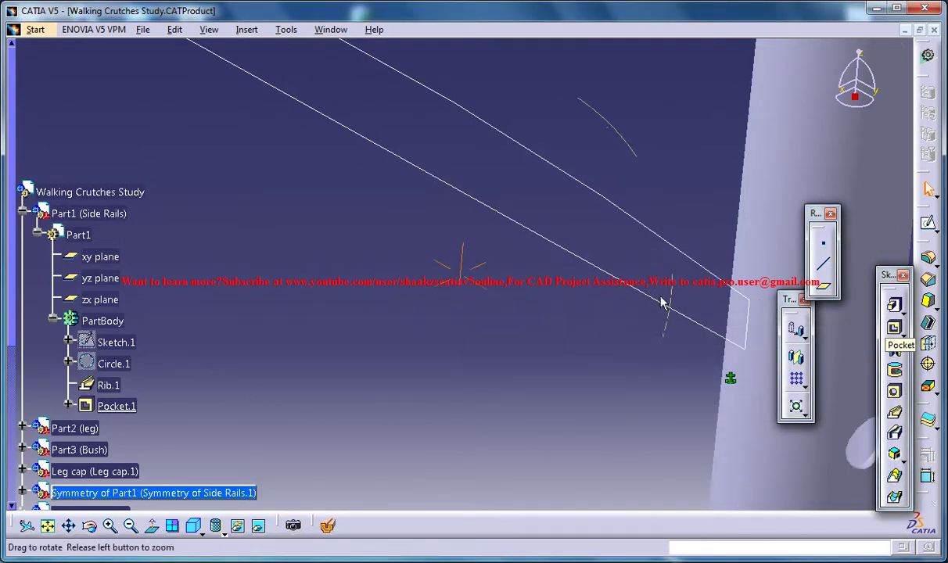
{"action": "middle_click_drag", "start_coordinate": [645, 236], "coordinate": [547, 221]}
{"action": "middle_click_drag", "start_coordinate": [555, 290], "coordinate": [583, 213]}
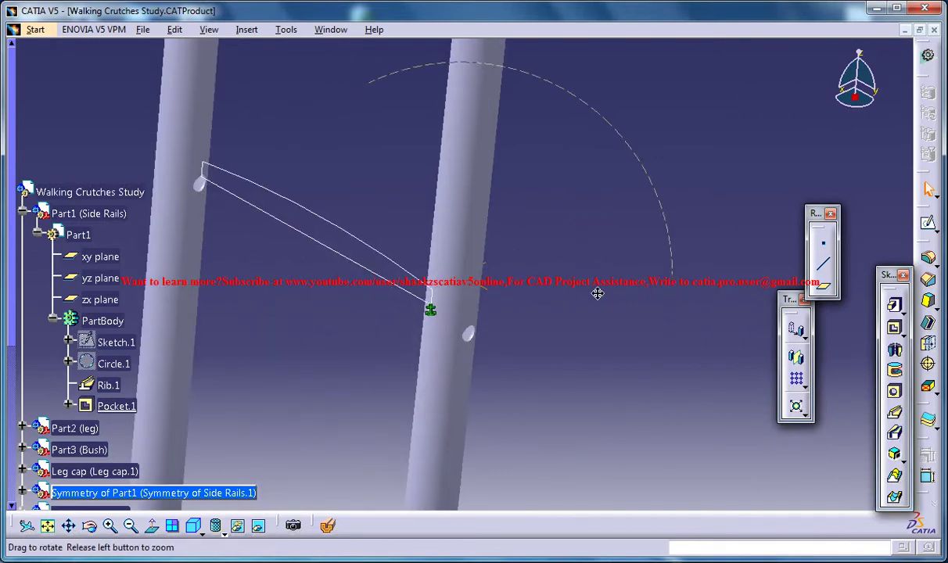
{"action": "middle_click_drag", "start_coordinate": [597, 293], "coordinate": [599, 292]}
{"action": "middle_click_drag", "start_coordinate": [207, 246], "coordinate": [408, 333]}
{"action": "middle_click_drag", "start_coordinate": [161, 258], "coordinate": [413, 345]}
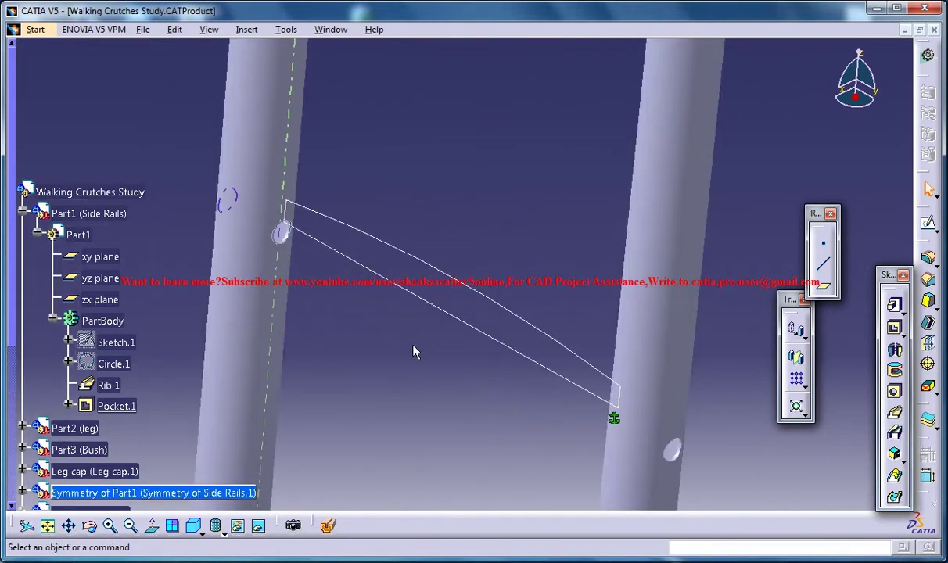
{"action": "mouse_move", "coordinate": [556, 396]}
{"action": "middle_mouse_down"}
{"action": "mouse_move", "coordinate": [582, 417]}
{"action": "mouse_move", "coordinate": [467, 377]}
{"action": "middle_mouse_up"}
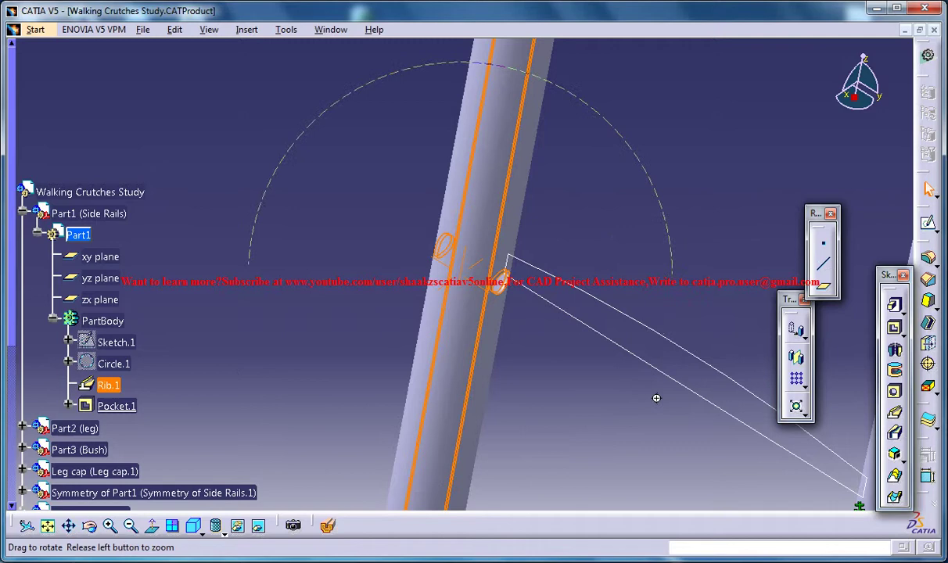
{"action": "middle_click_drag", "start_coordinate": [656, 398], "coordinate": [660, 419]}
Open a sketch in Part1 on the reference plane of Part2 (leg)
{"action": "middle_click_drag", "start_coordinate": [630, 334], "coordinate": [580, 138]}
{"action": "left_click", "coordinate": [547, 376]}
{"action": "middle_click_drag", "start_coordinate": [546, 419], "coordinate": [556, 321]}
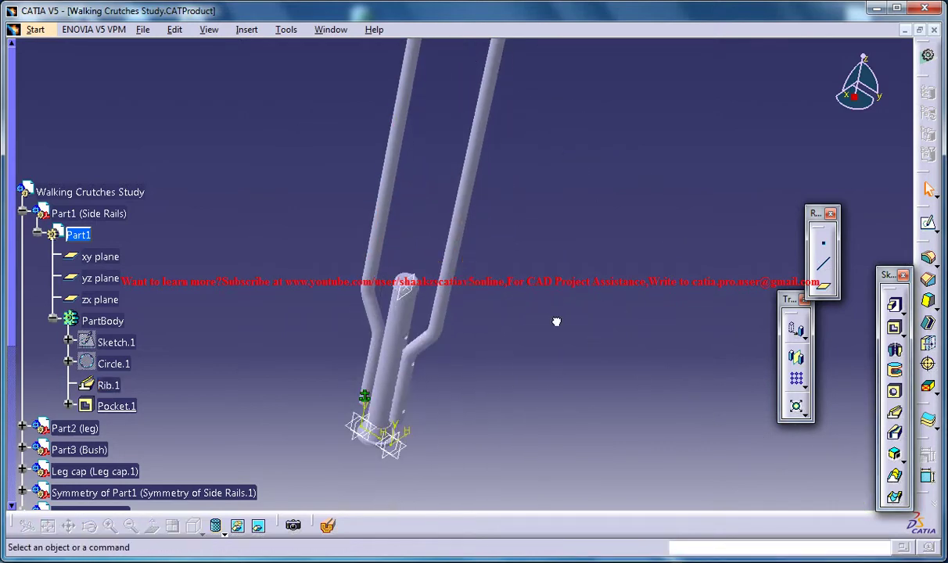
{"action": "left_click", "coordinate": [419, 311]}
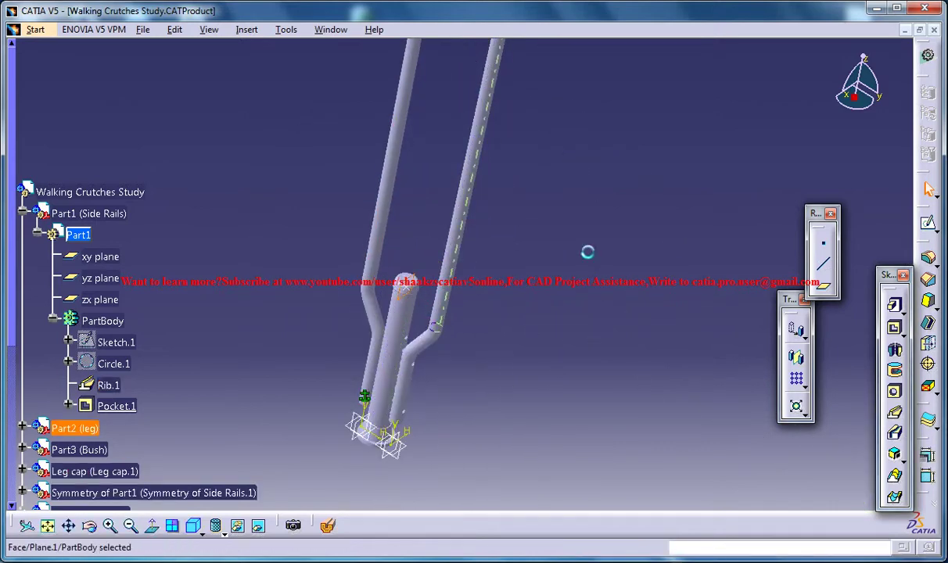
{"action": "left_click", "coordinate": [927, 223]}
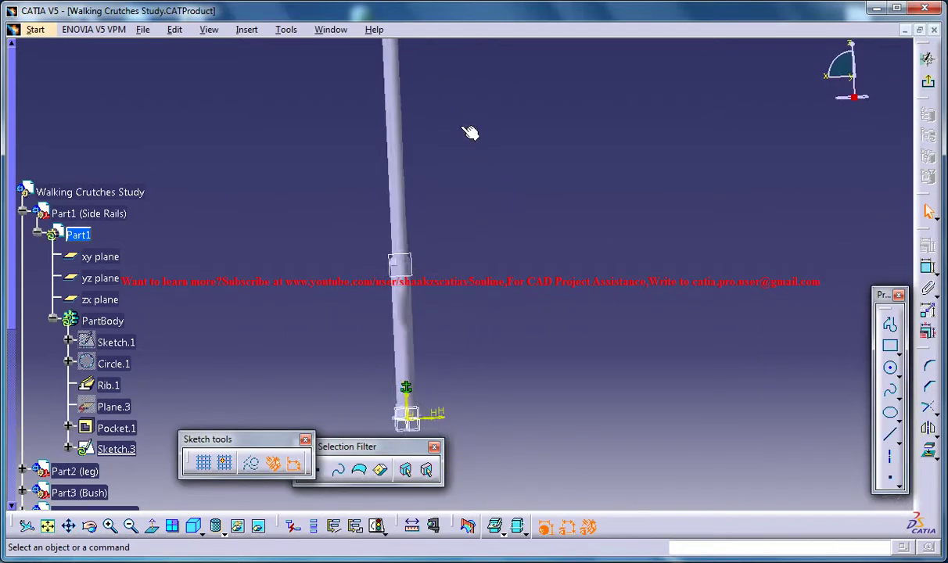
Place a sketch point beside the rail's handle hole and try to constrain it directly to the hole's edge
{"action": "mouse_move", "coordinate": [529, 404]}
{"action": "middle_mouse_down"}
{"action": "mouse_move", "coordinate": [498, 262]}
{"action": "mouse_move", "coordinate": [560, 358]}
{"action": "mouse_move", "coordinate": [563, 307]}
{"action": "middle_mouse_up"}
{"action": "middle_click_drag", "start_coordinate": [638, 294], "coordinate": [681, 261]}
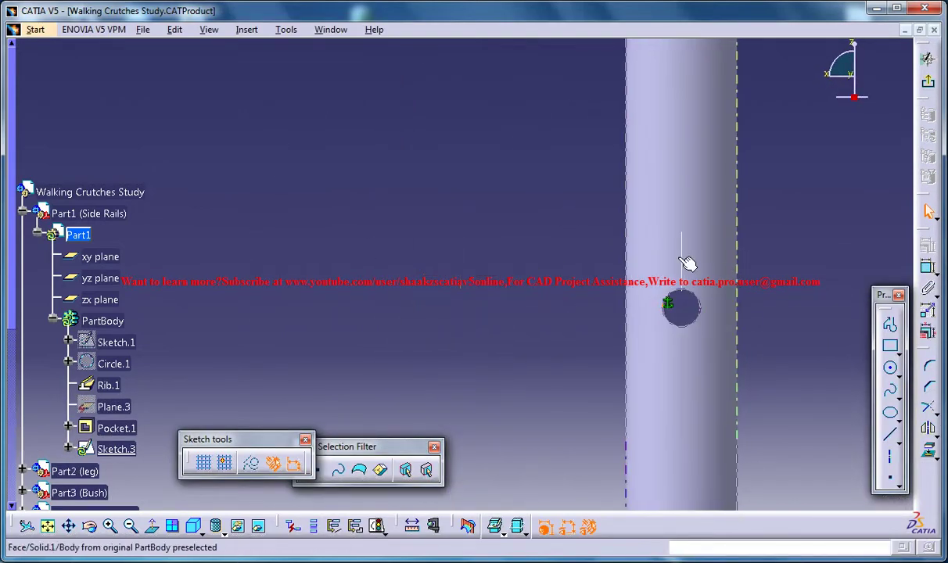
{"action": "left_click", "coordinate": [889, 477]}
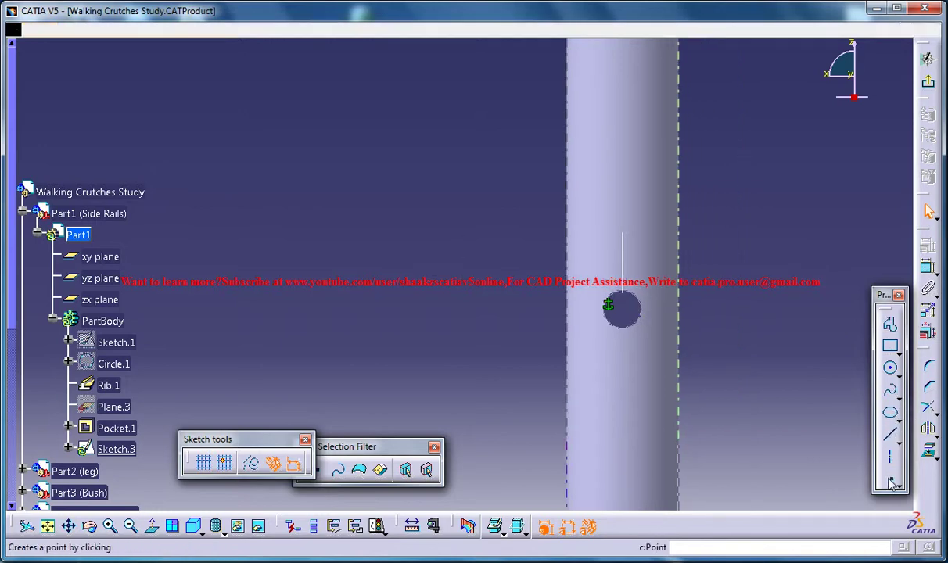
{"action": "left_click", "coordinate": [758, 332]}
{"action": "left_click", "coordinate": [928, 270]}
{"action": "left_click", "coordinate": [758, 331]}
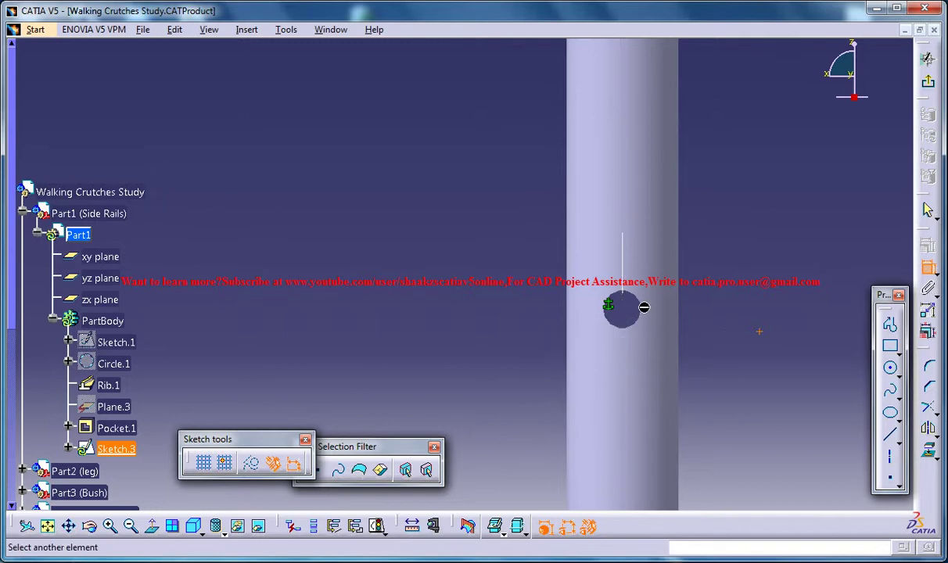
{"action": "left_click", "coordinate": [659, 313]}
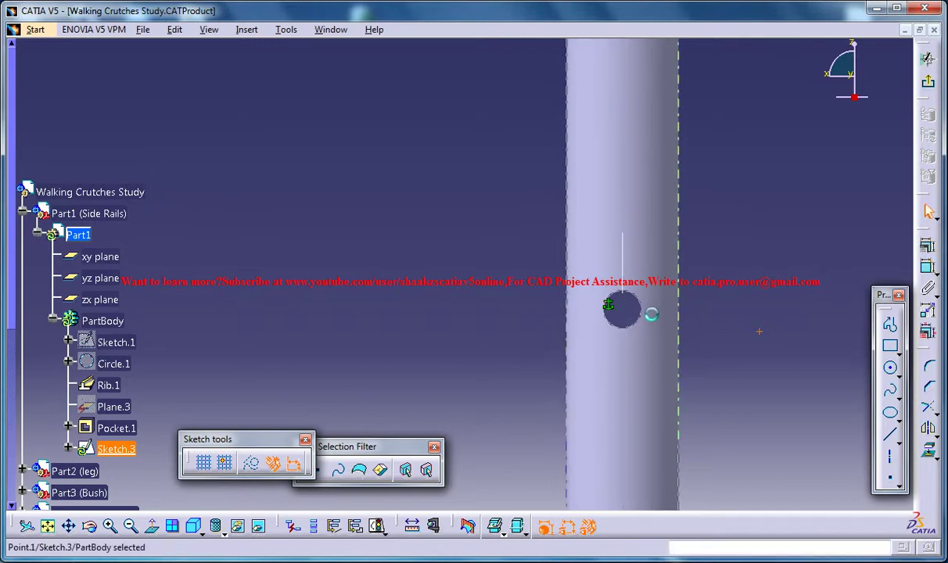
Project the handle hole's edge into Sketch.3 and constrain the point concentric with the projected circle
{"action": "left_click", "coordinate": [643, 313]}
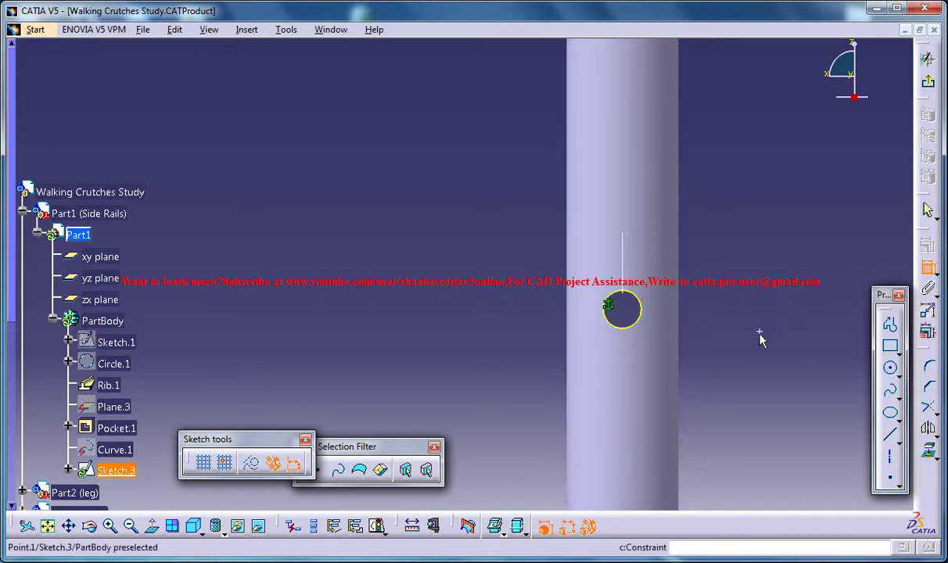
{"action": "left_click", "coordinate": [635, 319]}
{"action": "right_click", "coordinate": [744, 285]}
{"action": "left_click", "coordinate": [789, 385]}
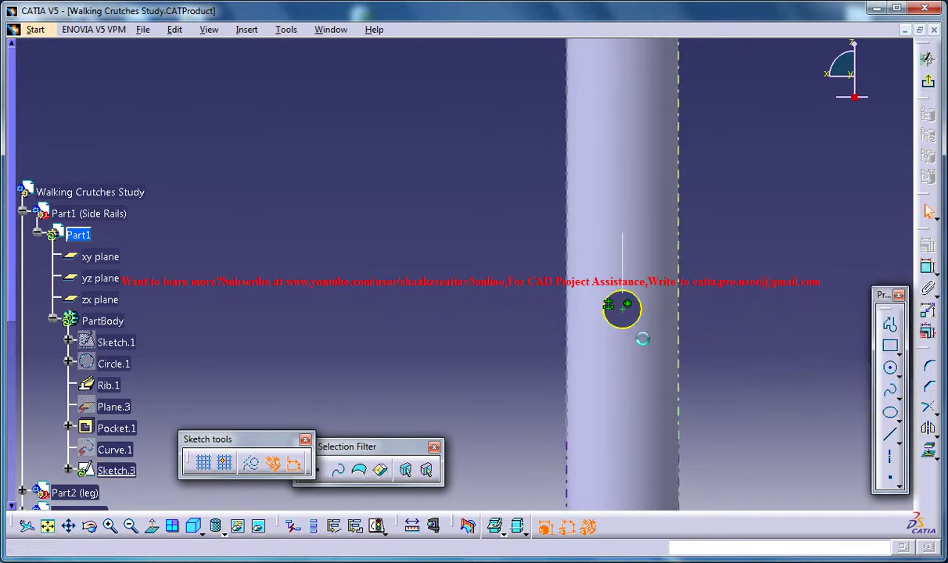
{"action": "left_click", "coordinate": [638, 324]}
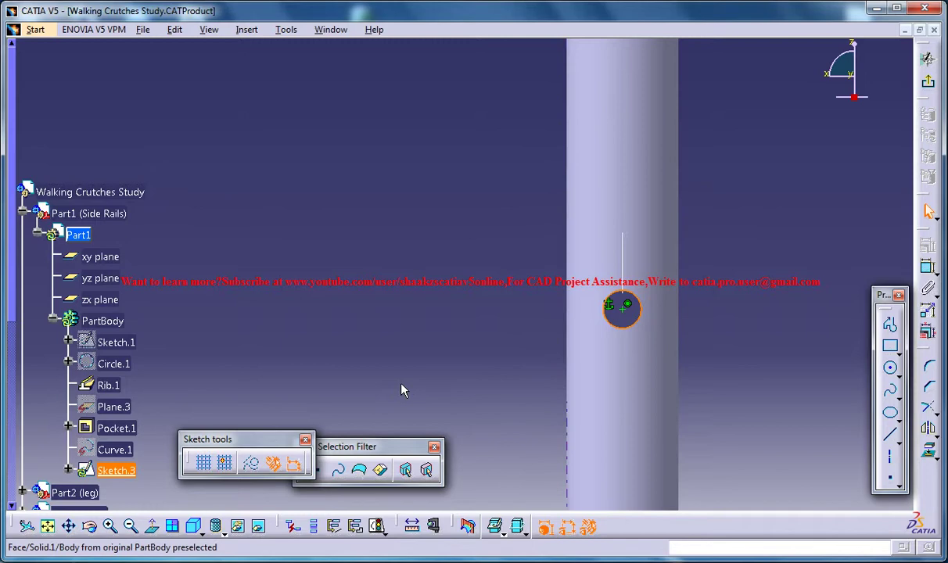
Convert the projected hole circle in Sketch.3 to construction geometry and exit the sketch
{"action": "left_click", "coordinate": [244, 464]}
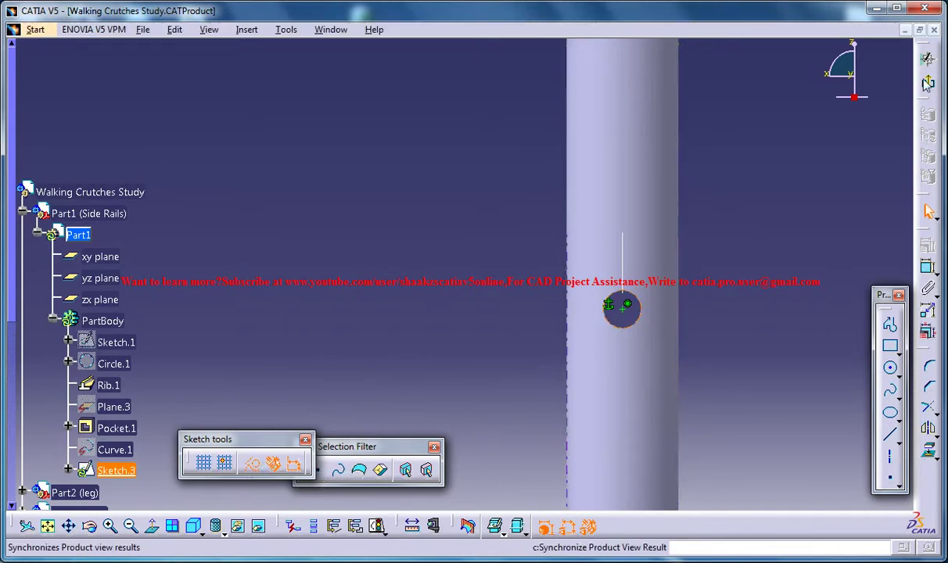
{"action": "left_click", "coordinate": [927, 58]}
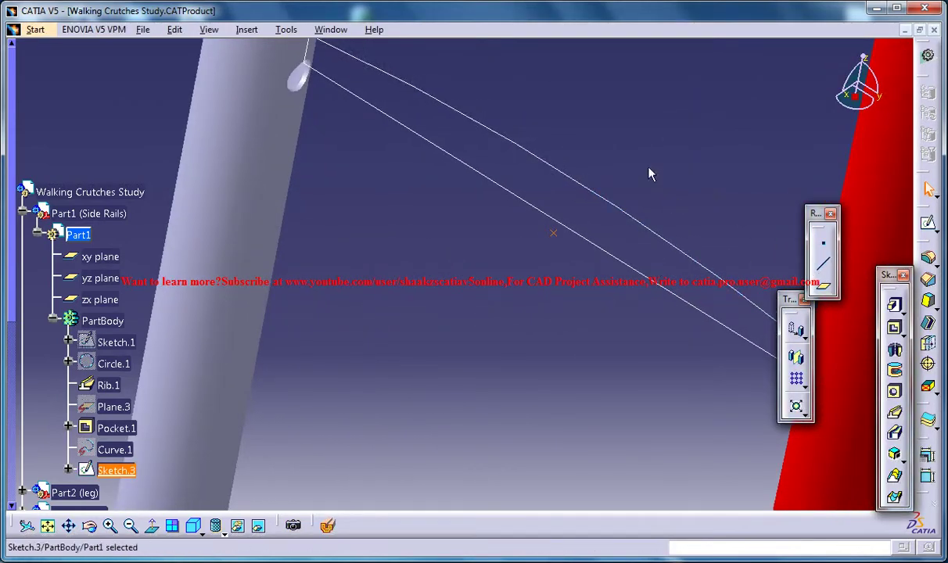
{"action": "middle_click_drag", "start_coordinate": [630, 136], "coordinate": [648, 207]}
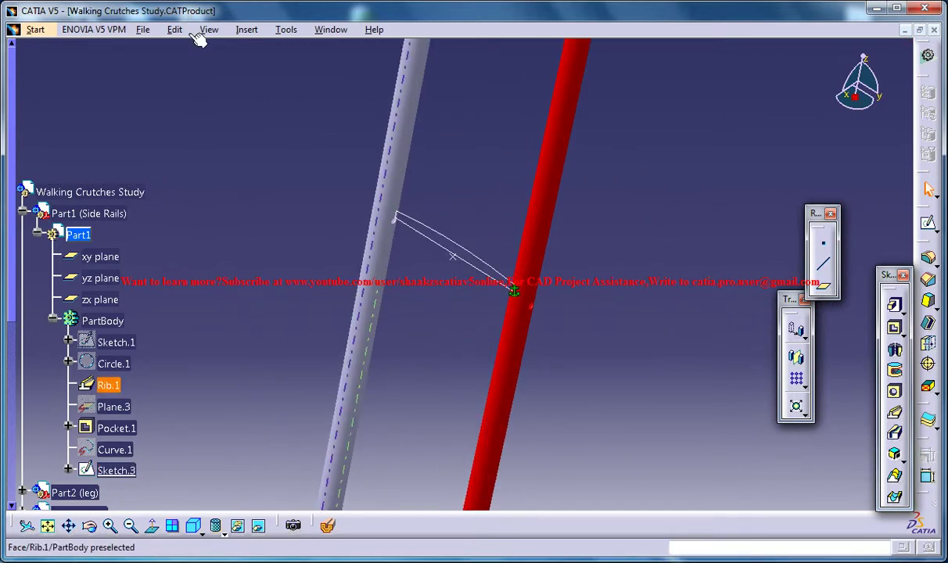
Activate the top-level Walking Crutches Study product, update the whole assembly and dismiss the update diagnosis
{"action": "double_click", "coordinate": [117, 191]}
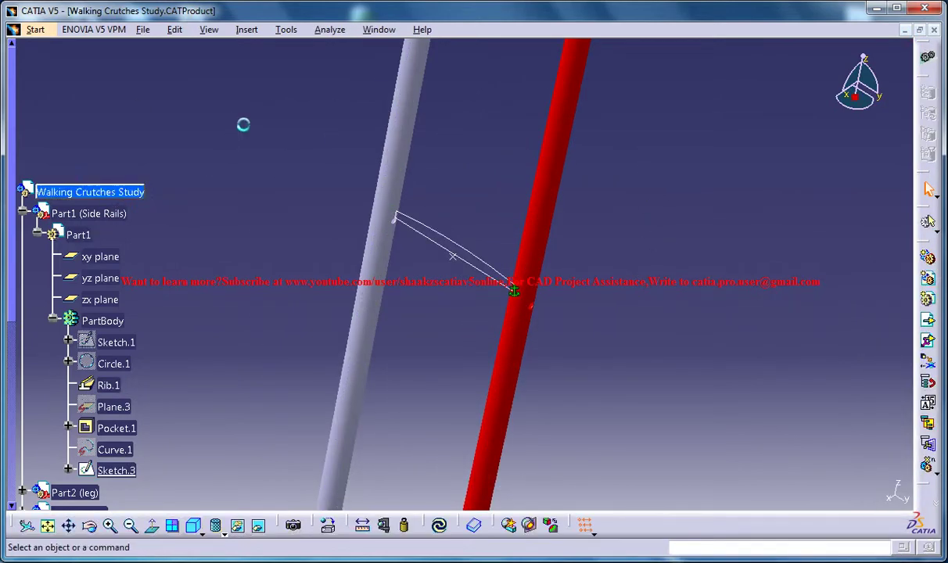
{"action": "left_click", "coordinate": [174, 30]}
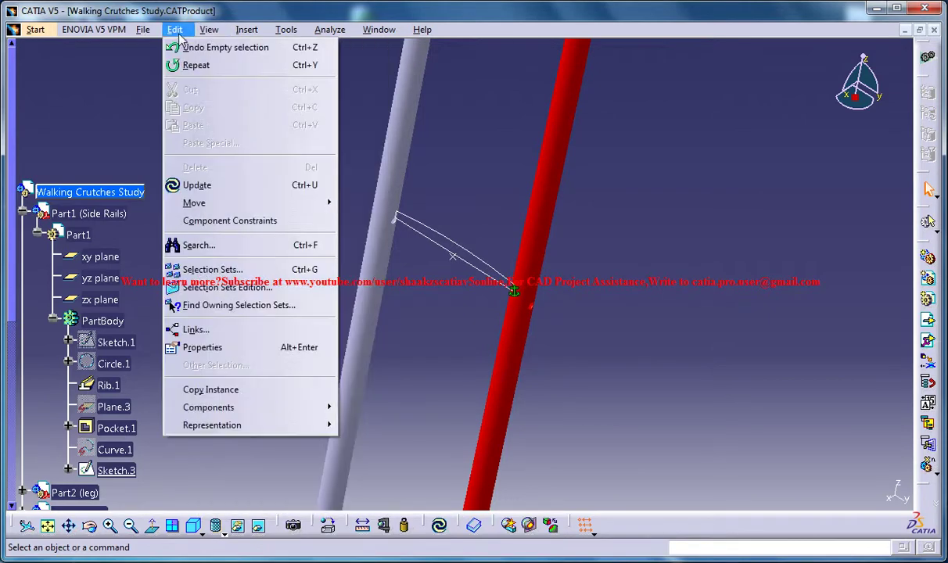
{"action": "left_click", "coordinate": [226, 185]}
{"action": "left_click", "coordinate": [887, 324]}
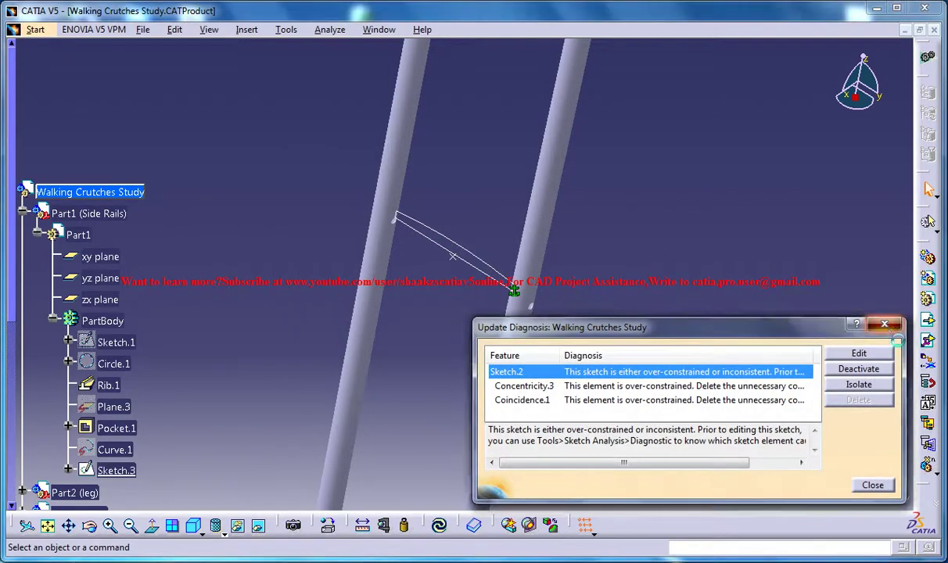
Make the handle part active by opening and exiting its profile sketch, and switch to the Wireframe and Surface Design workbench
{"action": "middle_click_drag", "start_coordinate": [632, 238], "coordinate": [617, 222]}
{"action": "middle_click_drag", "start_coordinate": [621, 178], "coordinate": [613, 263]}
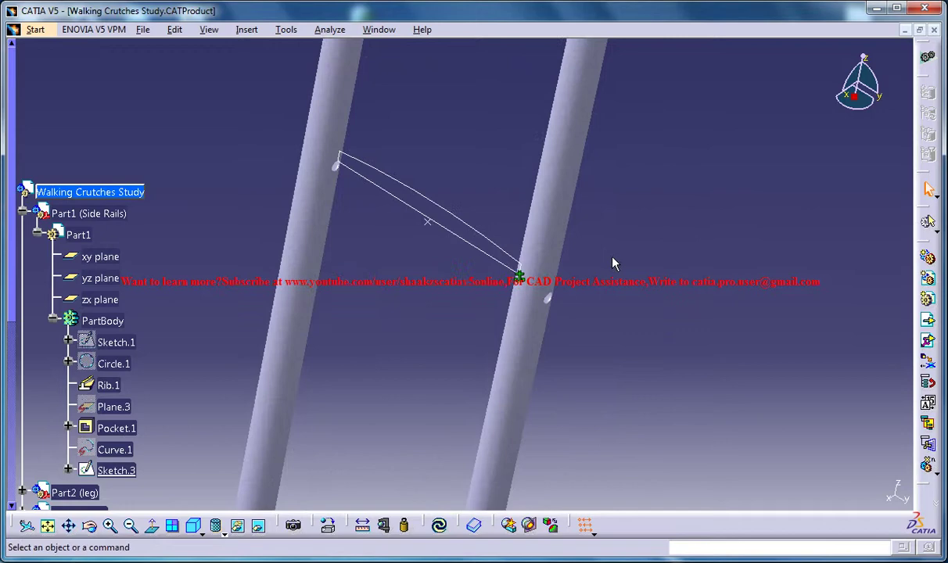
{"action": "middle_click_drag", "start_coordinate": [440, 276], "coordinate": [433, 295]}
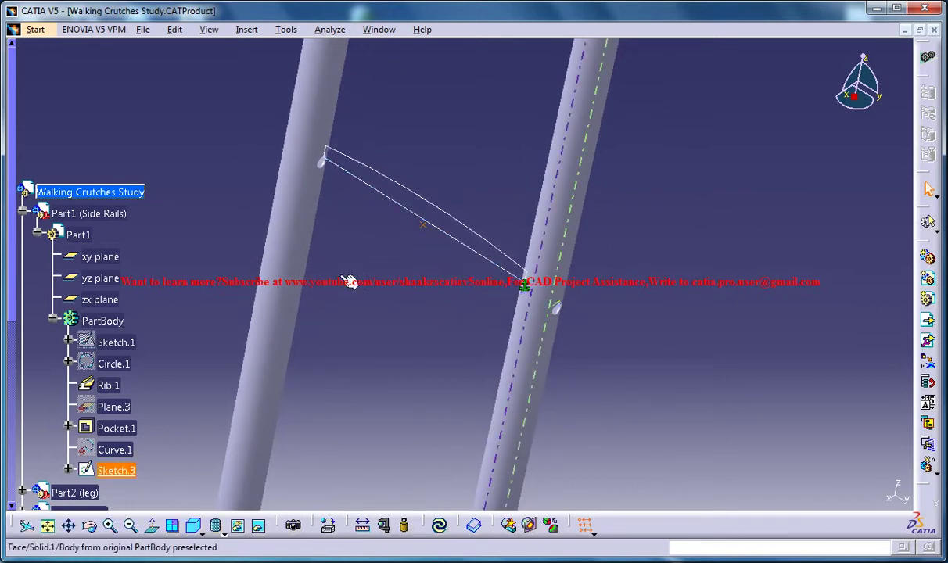
{"action": "left_click", "coordinate": [175, 142]}
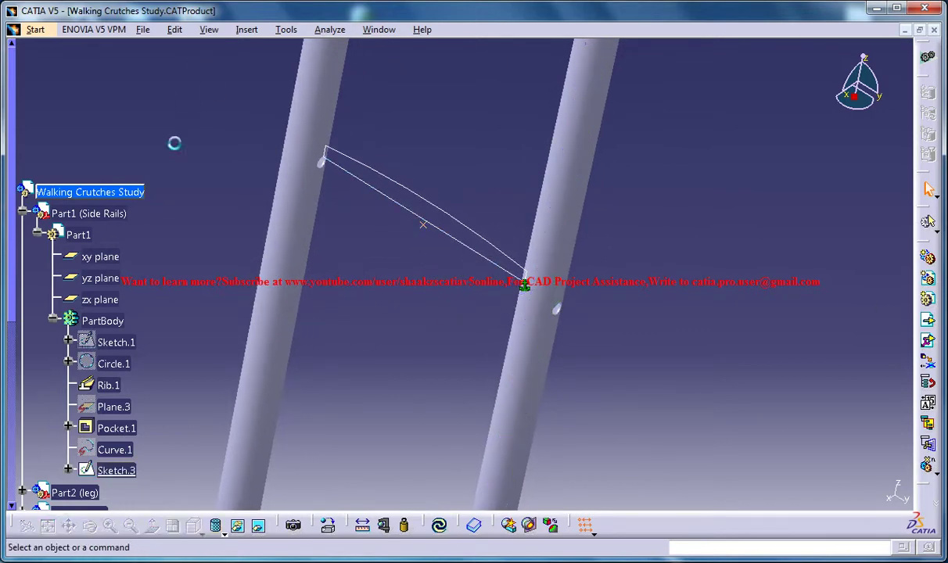
{"action": "double_click", "coordinate": [402, 205]}
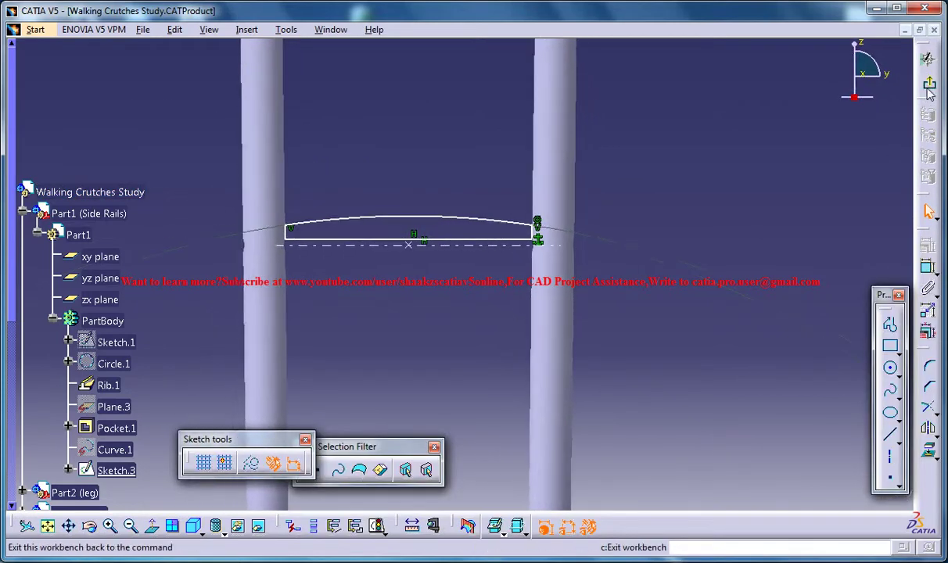
{"action": "left_click", "coordinate": [928, 59]}
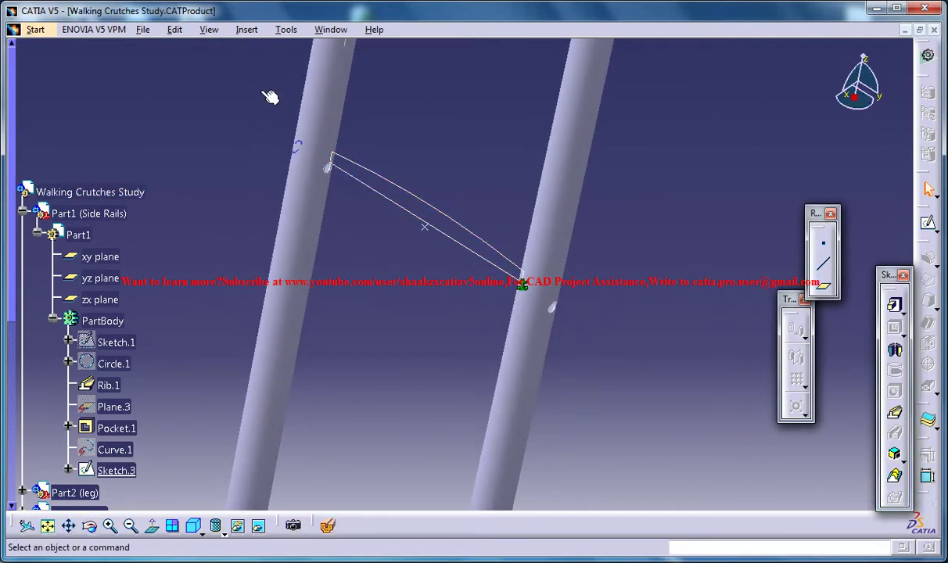
{"action": "left_click", "coordinate": [36, 29]}
{"action": "mouse_move", "coordinate": [78, 65]}
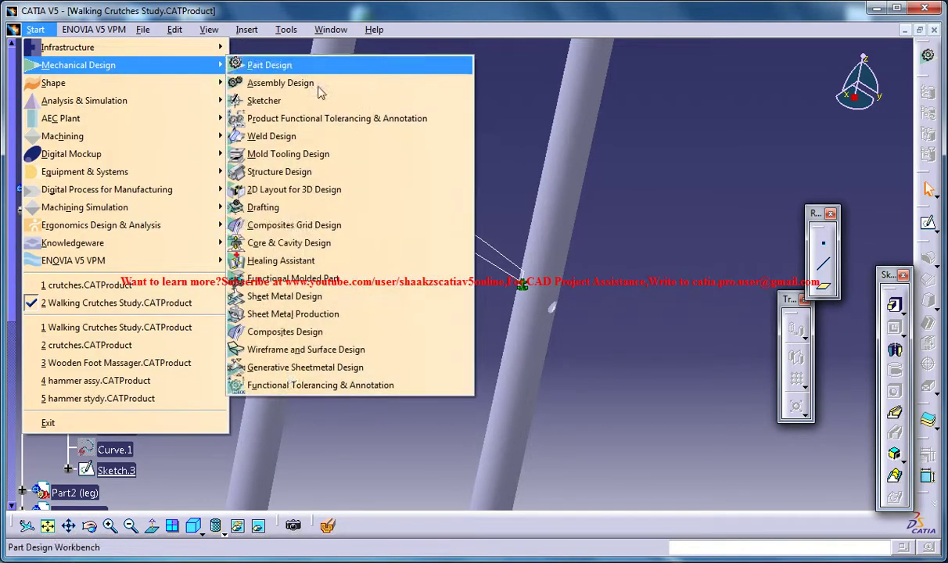
{"action": "left_click", "coordinate": [297, 349]}
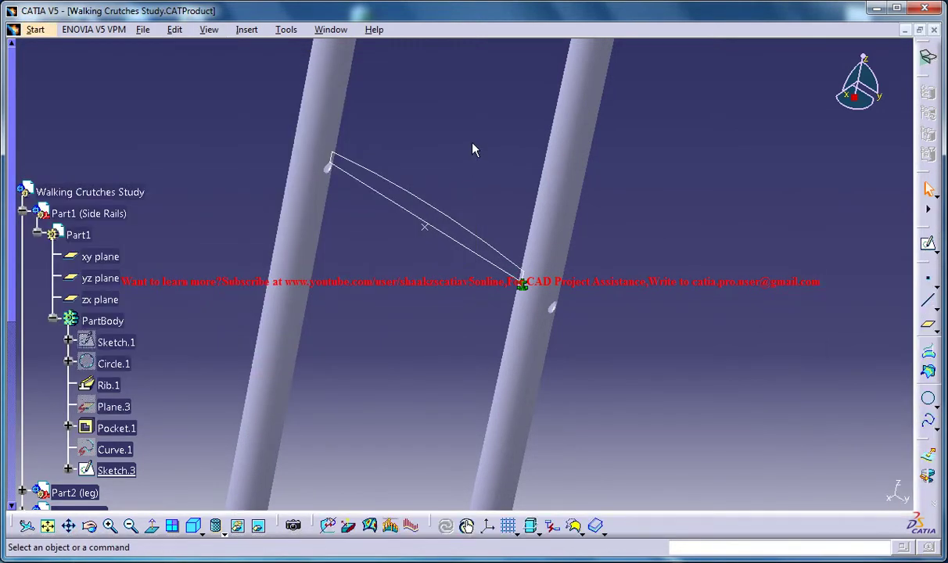
Create a 2 cm Point-Direction line from the Sketch.2 point along the Y component direction, starting at 0 cm
{"action": "left_click", "coordinate": [424, 226]}
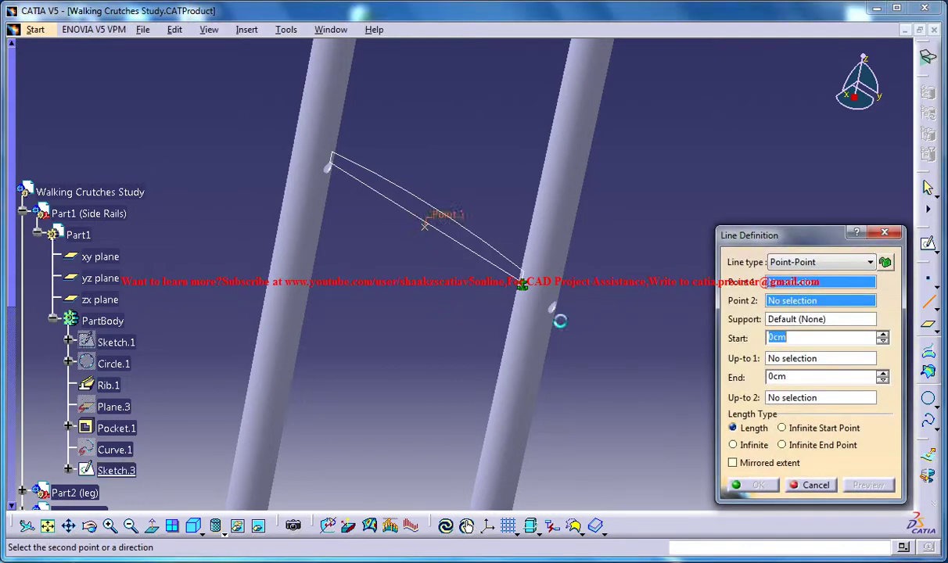
{"action": "left_click", "coordinate": [821, 262]}
{"action": "left_click", "coordinate": [805, 280]}
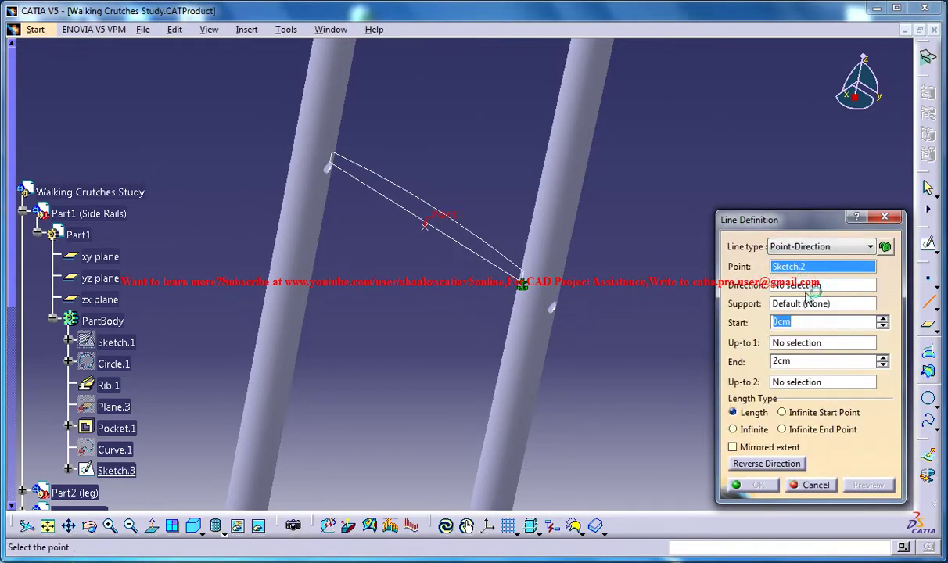
{"action": "left_click", "coordinate": [797, 286]}
{"action": "right_click", "coordinate": [806, 285]}
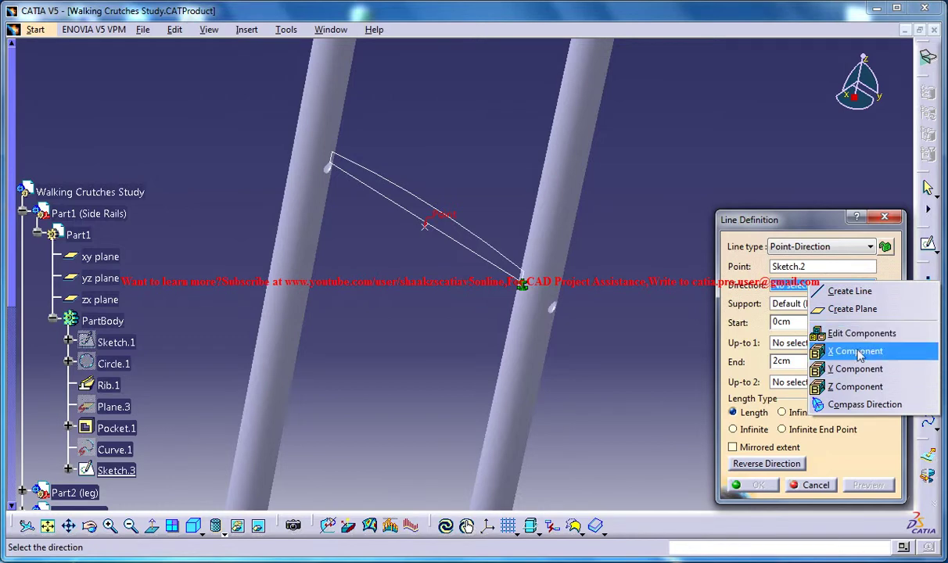
{"action": "left_click", "coordinate": [857, 358]}
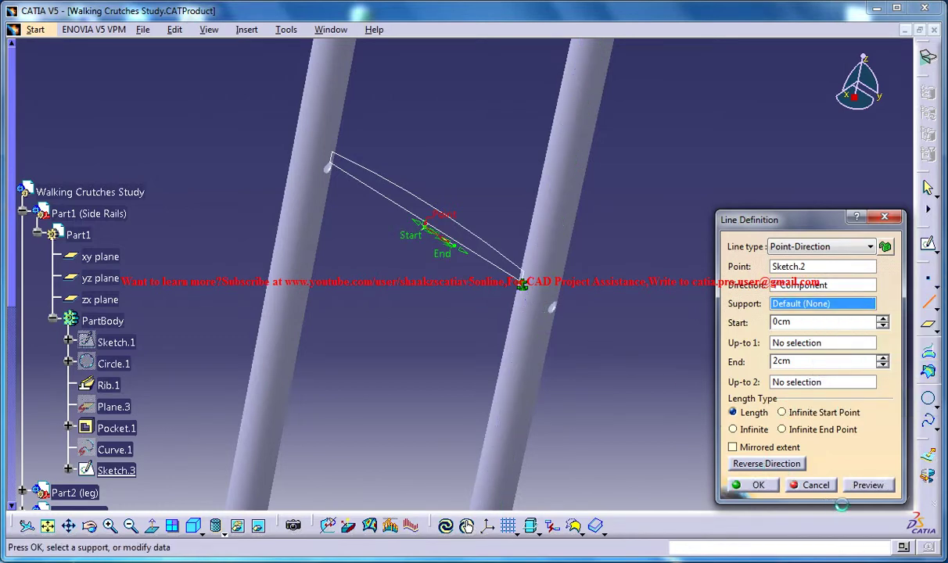
{"action": "left_click", "coordinate": [758, 485]}
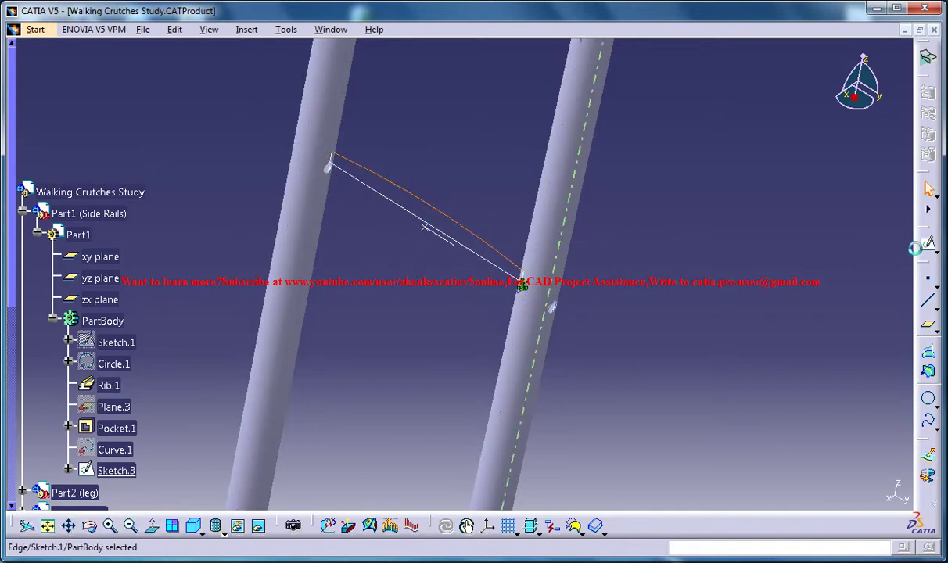
Switch the handle part back to the Part Design workbench
{"action": "left_click", "coordinate": [79, 29]}
{"action": "mouse_move", "coordinate": [41, 30]}
{"action": "mouse_move", "coordinate": [105, 67]}
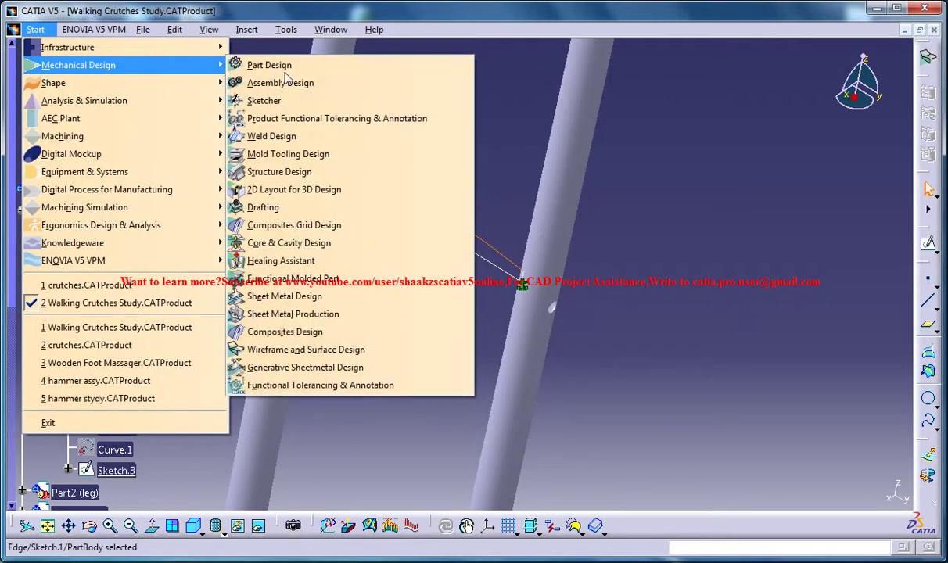
{"action": "left_click", "coordinate": [269, 65]}
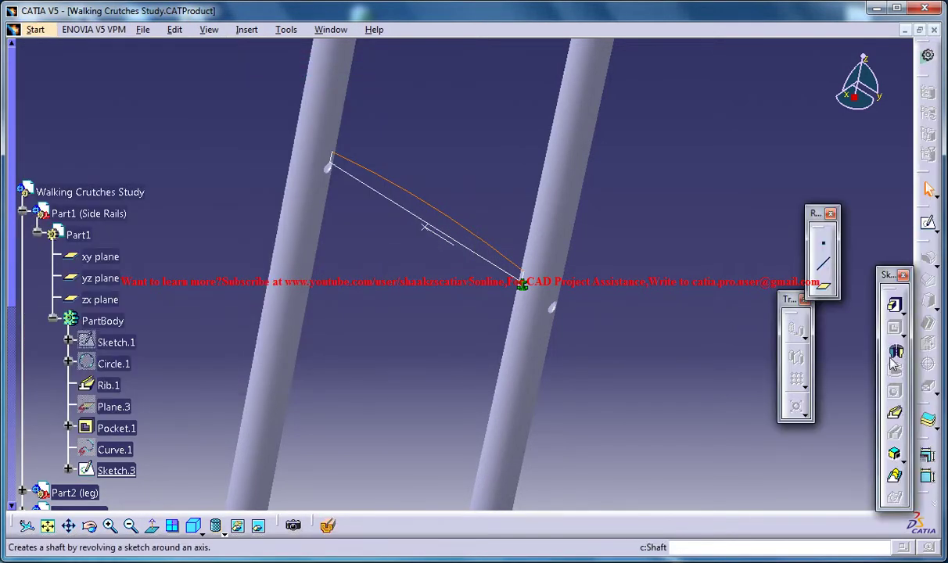
Try to create a 360-degree Shaft from the handle profile Sketch.1 using the 2 cm line as its axis
{"action": "left_click", "coordinate": [894, 356]}
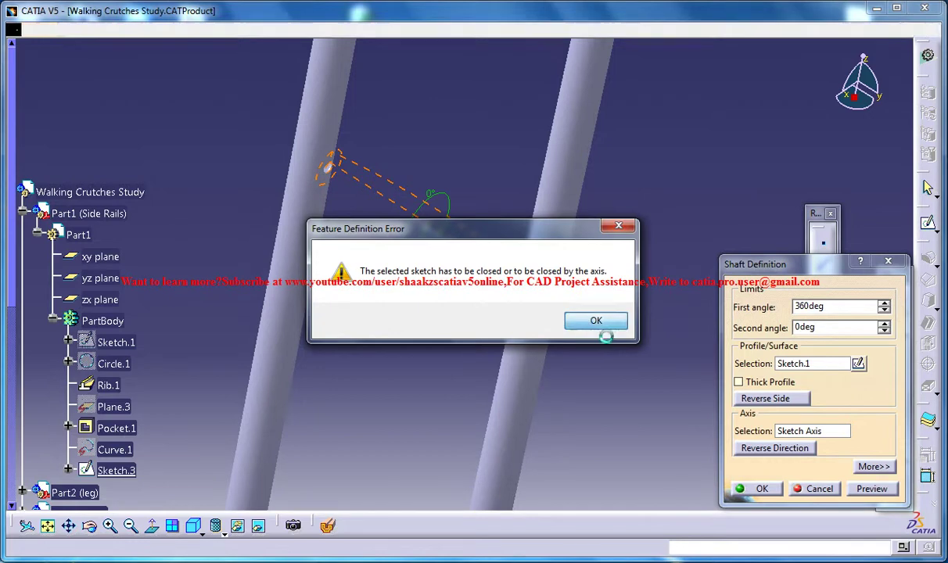
{"action": "left_click", "coordinate": [594, 320]}
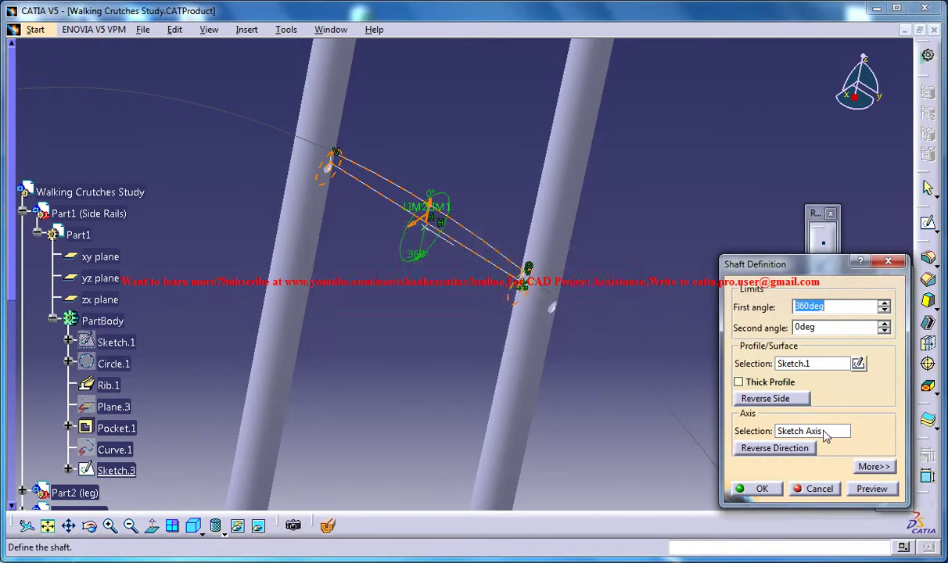
{"action": "left_click", "coordinate": [451, 250]}
{"action": "left_click", "coordinate": [592, 320]}
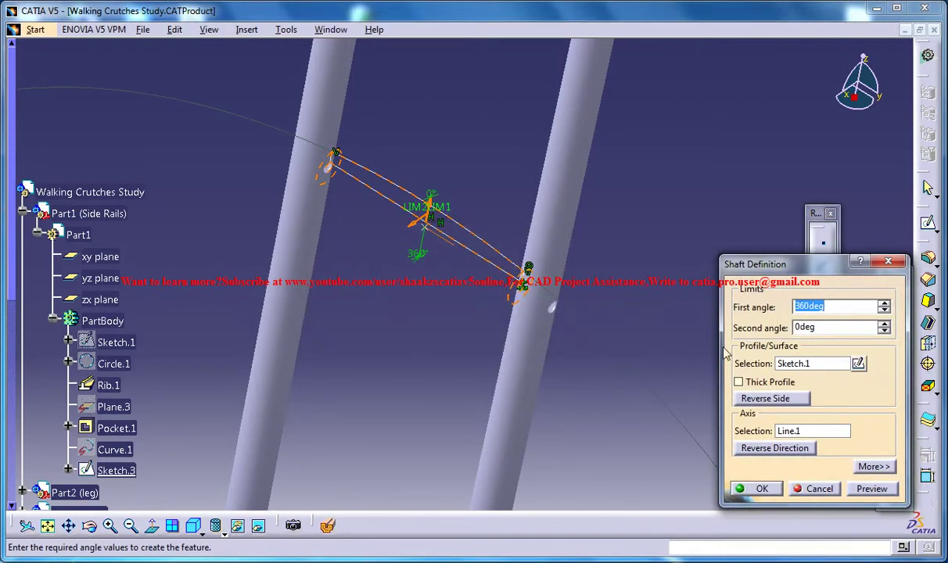
{"action": "left_click", "coordinate": [817, 488]}
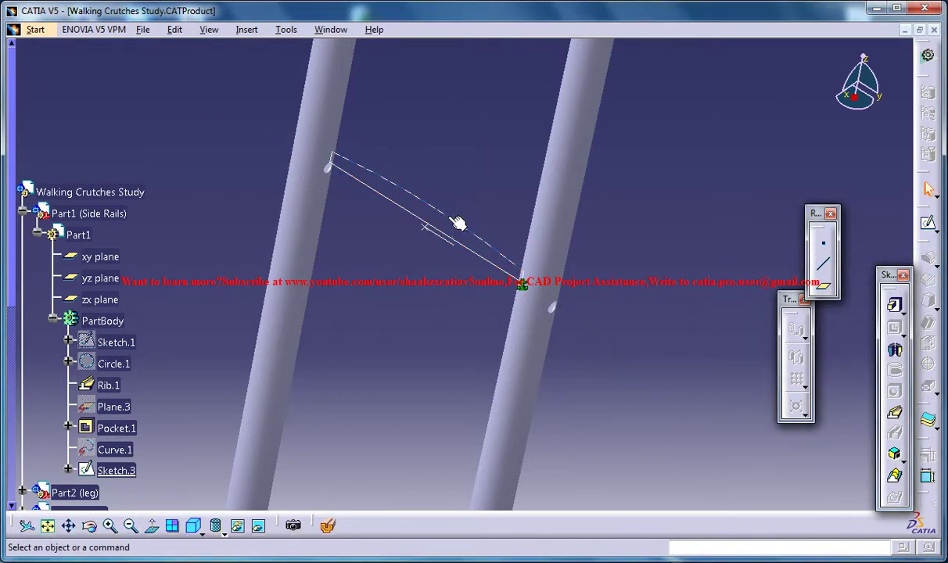
Run Sketch Analysis on the handle profile sketch and read the full comment for its implicit profile
{"action": "left_click", "coordinate": [286, 29]}
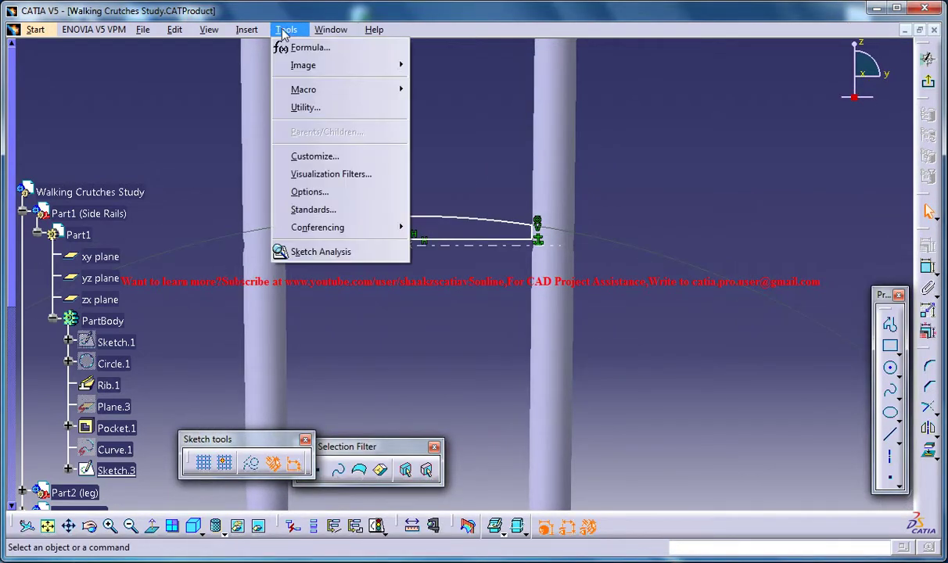
{"action": "left_click", "coordinate": [320, 251]}
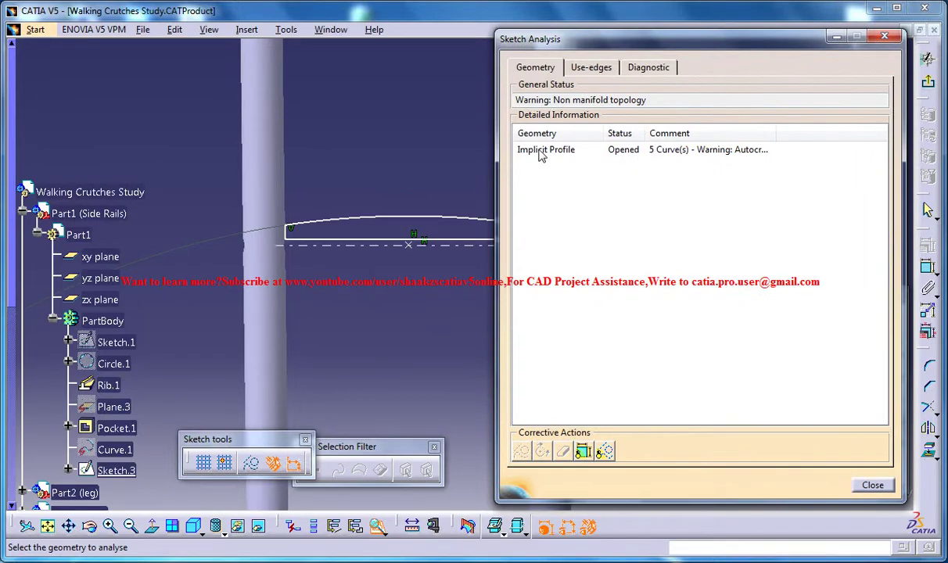
{"action": "left_click", "coordinate": [541, 151]}
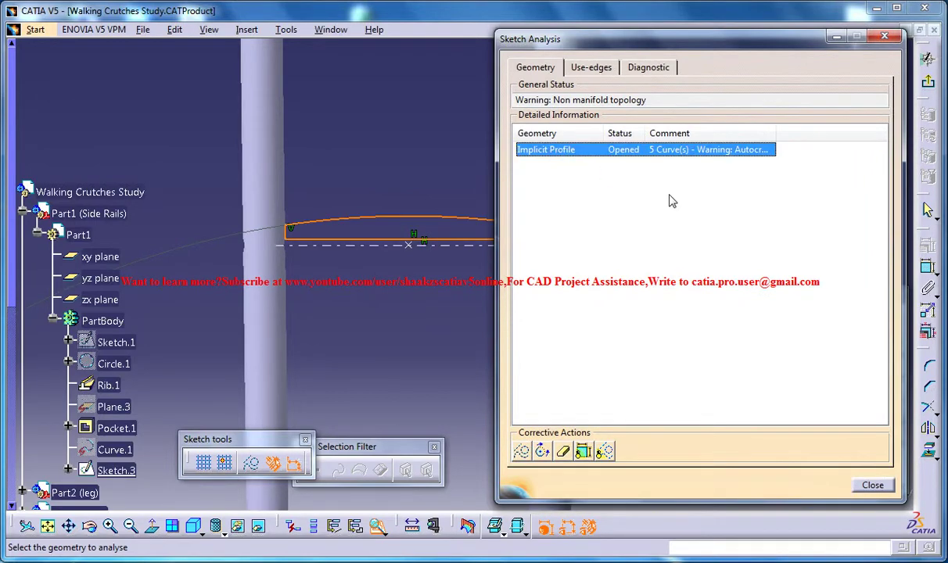
{"action": "left_click", "coordinate": [690, 217]}
{"action": "left_click", "coordinate": [767, 148]}
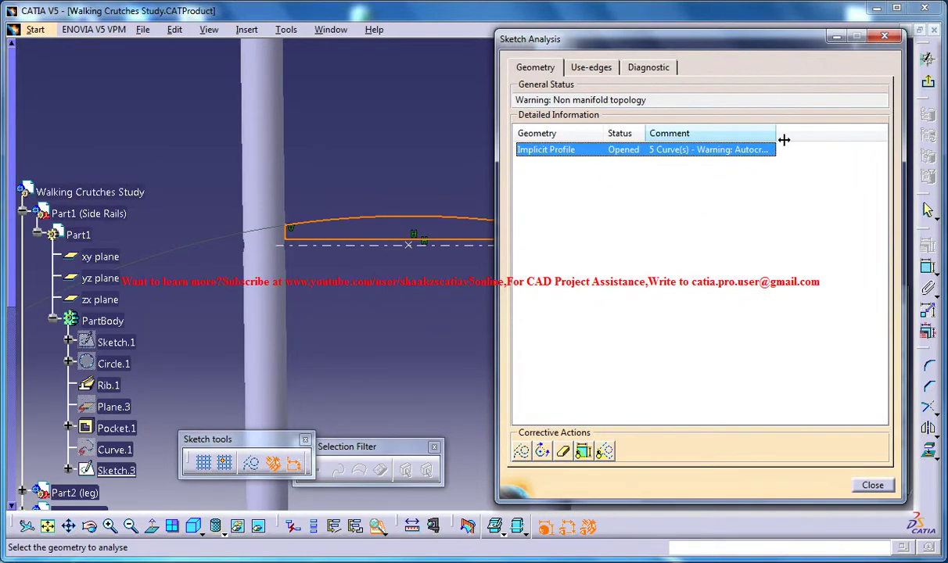
{"action": "double_click", "coordinate": [781, 137]}
{"action": "left_click", "coordinate": [750, 191]}
{"action": "left_click_drag", "start_coordinate": [743, 417], "coordinate": [816, 416]}
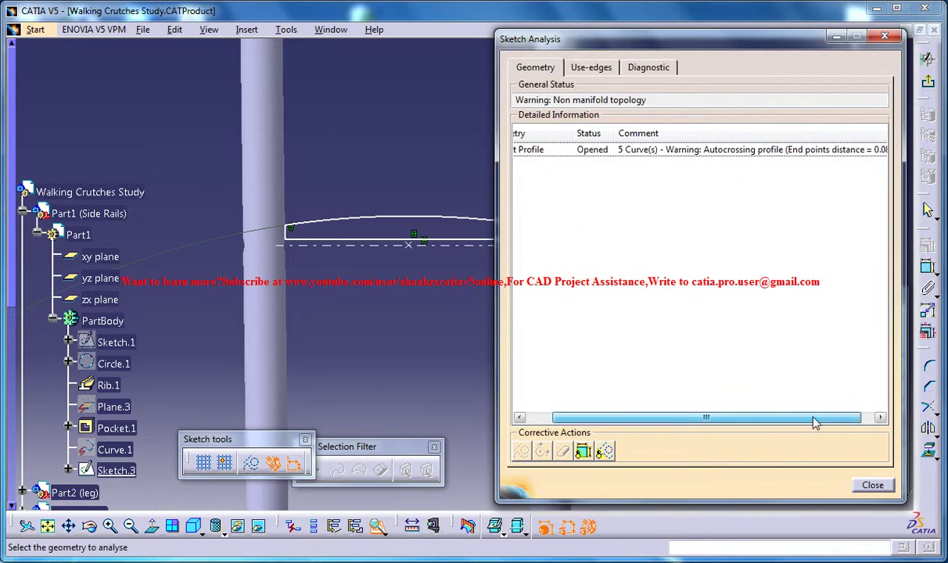
{"action": "left_click", "coordinate": [715, 149]}
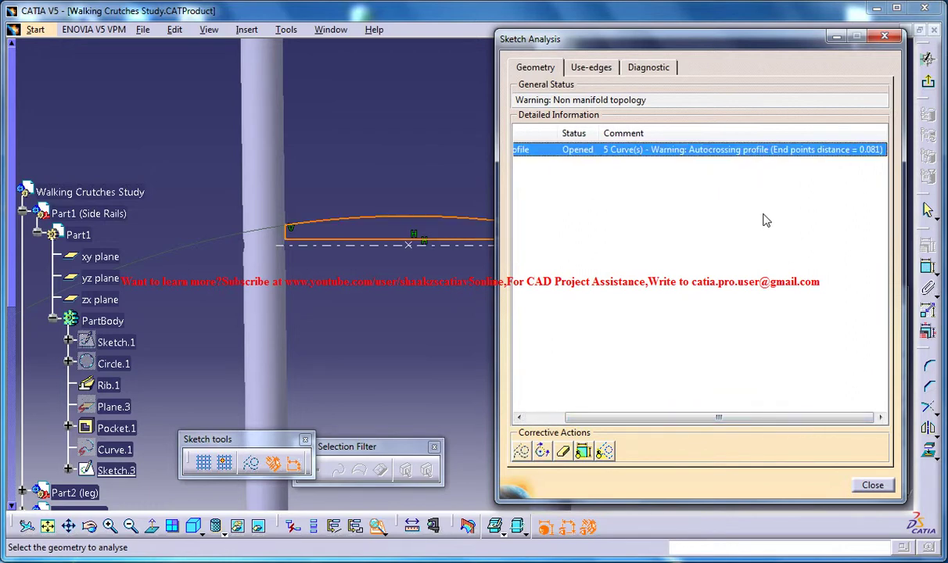
Examine the handle profile's upper corner beside the right-hand rail for stray or open geometry, keeping the implicit profile highlighted
{"action": "left_click_drag", "start_coordinate": [688, 39], "coordinate": [323, 314]}
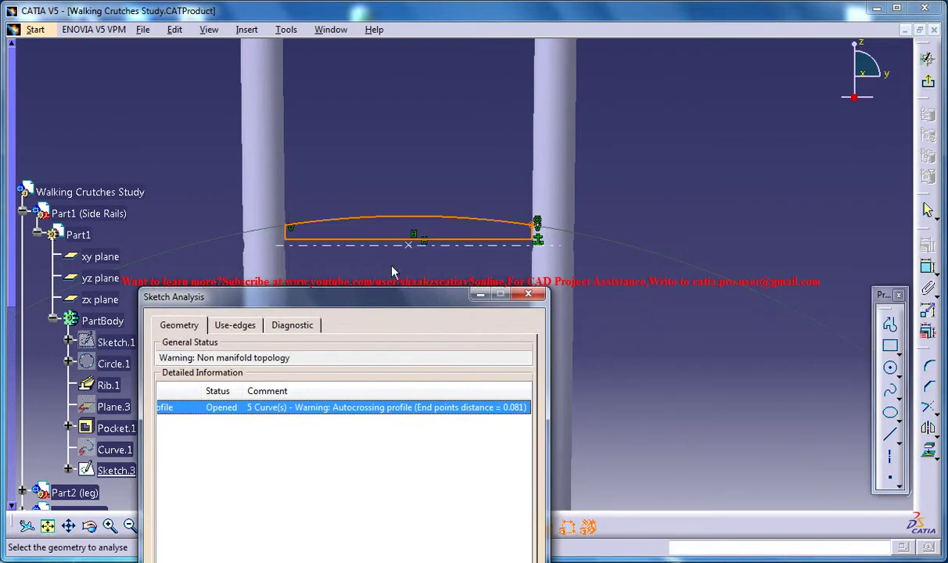
{"action": "mouse_move", "coordinate": [393, 271]}
{"action": "middle_mouse_down"}
{"action": "mouse_move", "coordinate": [483, 148]}
{"action": "mouse_move", "coordinate": [514, 133]}
{"action": "middle_mouse_up"}
{"action": "middle_click_drag", "start_coordinate": [674, 148], "coordinate": [622, 206]}
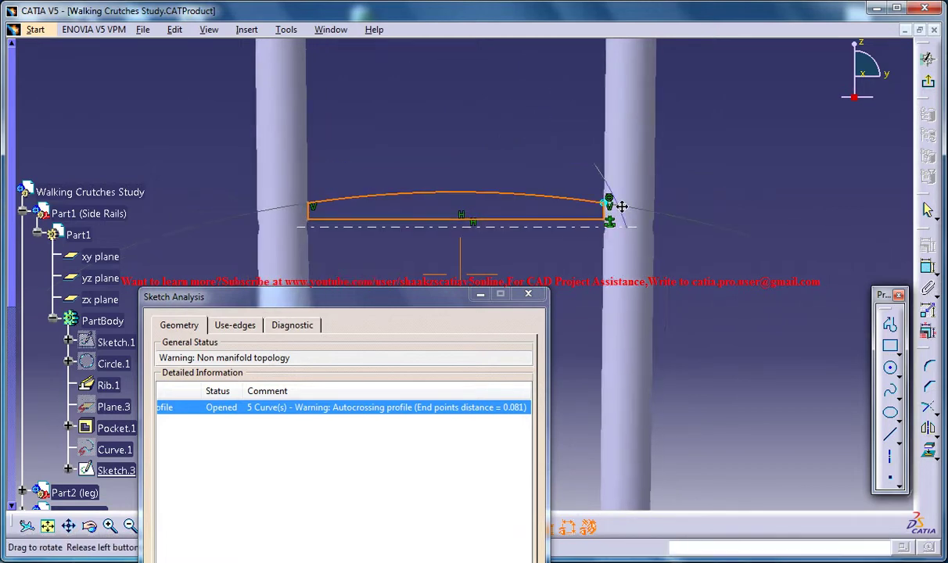
{"action": "mouse_move", "coordinate": [607, 117]}
{"action": "middle_mouse_down"}
{"action": "mouse_move", "coordinate": [615, 214]}
{"action": "mouse_move", "coordinate": [627, 210]}
{"action": "mouse_move", "coordinate": [579, 227]}
{"action": "middle_mouse_up"}
{"action": "middle_click_drag", "start_coordinate": [640, 138], "coordinate": [574, 218]}
{"action": "middle_click_drag", "start_coordinate": [709, 185], "coordinate": [470, 196]}
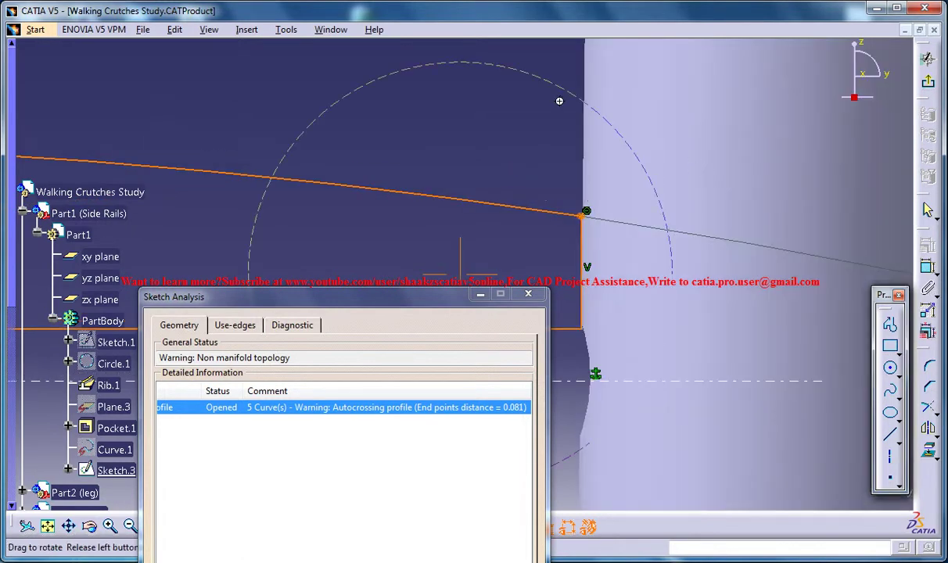
{"action": "middle_click_drag", "start_coordinate": [559, 101], "coordinate": [643, 174]}
{"action": "middle_click_drag", "start_coordinate": [767, 118], "coordinate": [522, 233]}
{"action": "mouse_move", "coordinate": [617, 202]}
{"action": "middle_mouse_down"}
{"action": "mouse_move", "coordinate": [595, 97]}
{"action": "mouse_move", "coordinate": [607, 201]}
{"action": "mouse_move", "coordinate": [547, 234]}
{"action": "middle_mouse_up"}
{"action": "middle_click_drag", "start_coordinate": [554, 138], "coordinate": [565, 74]}
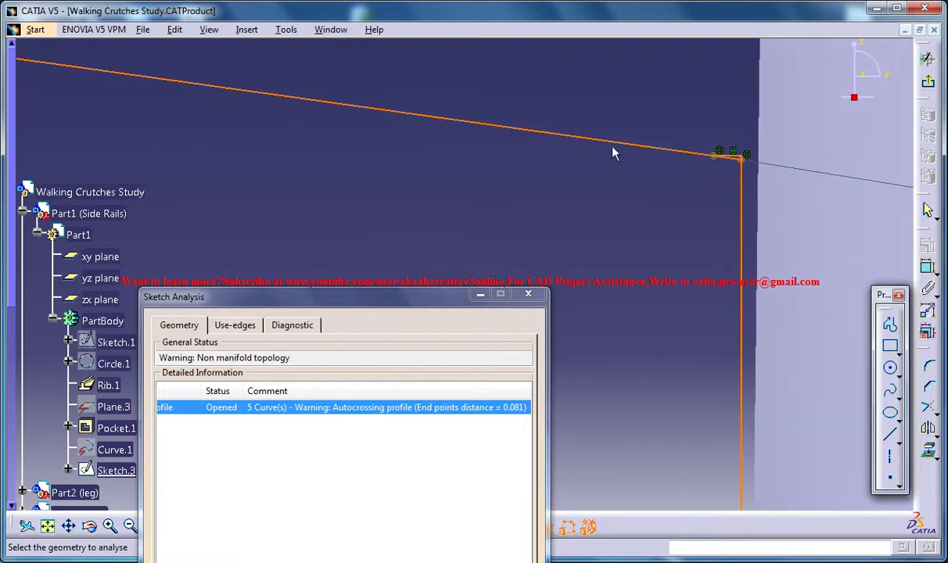
{"action": "mouse_move", "coordinate": [701, 158]}
{"action": "middle_mouse_down"}
{"action": "mouse_move", "coordinate": [536, 233]}
{"action": "mouse_move", "coordinate": [539, 216]}
{"action": "middle_mouse_up"}
{"action": "middle_click_drag", "start_coordinate": [545, 144], "coordinate": [604, 159]}
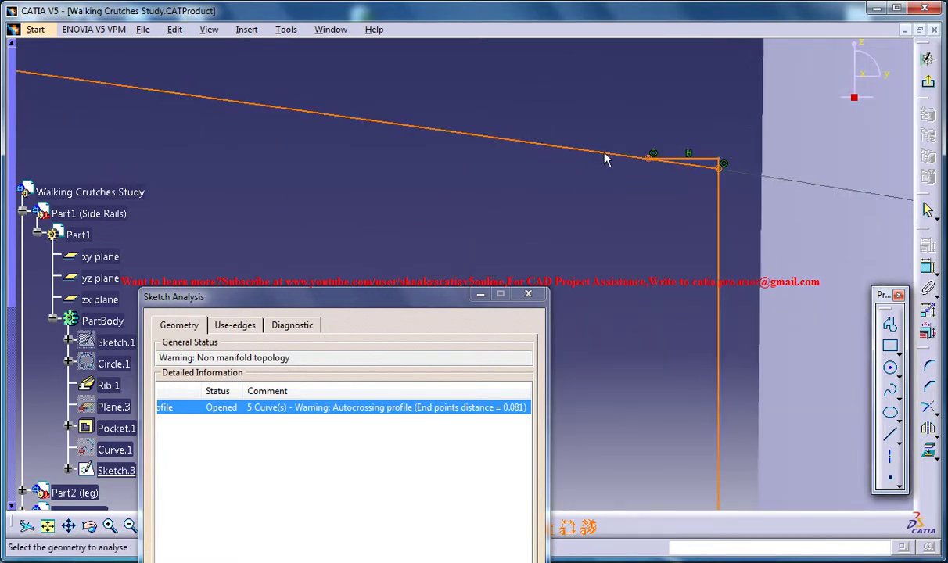
Quick Trim the stray crossing segment off the handle profile's upper corner beside the right-hand rail
{"action": "middle_click_drag", "start_coordinate": [545, 201], "coordinate": [492, 200]}
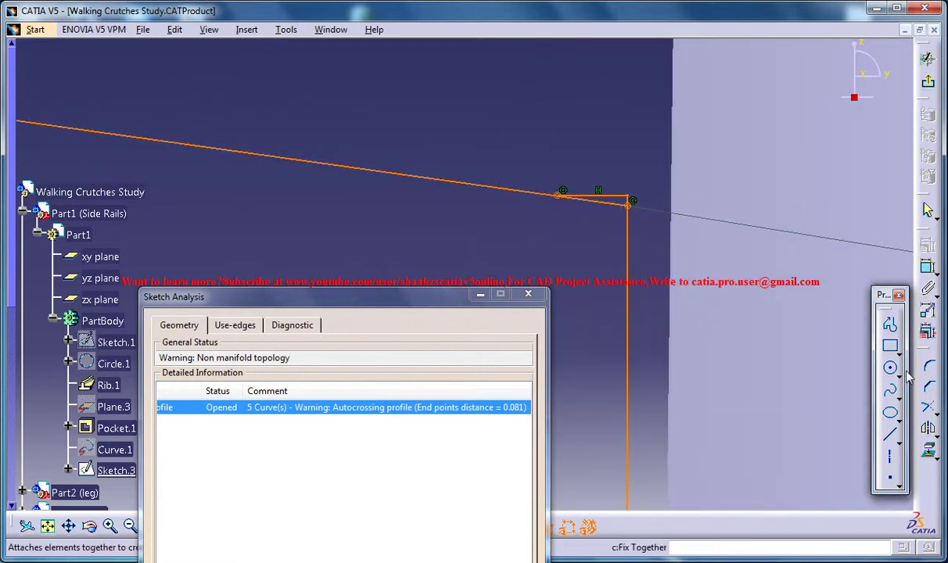
{"action": "left_click", "coordinate": [933, 416]}
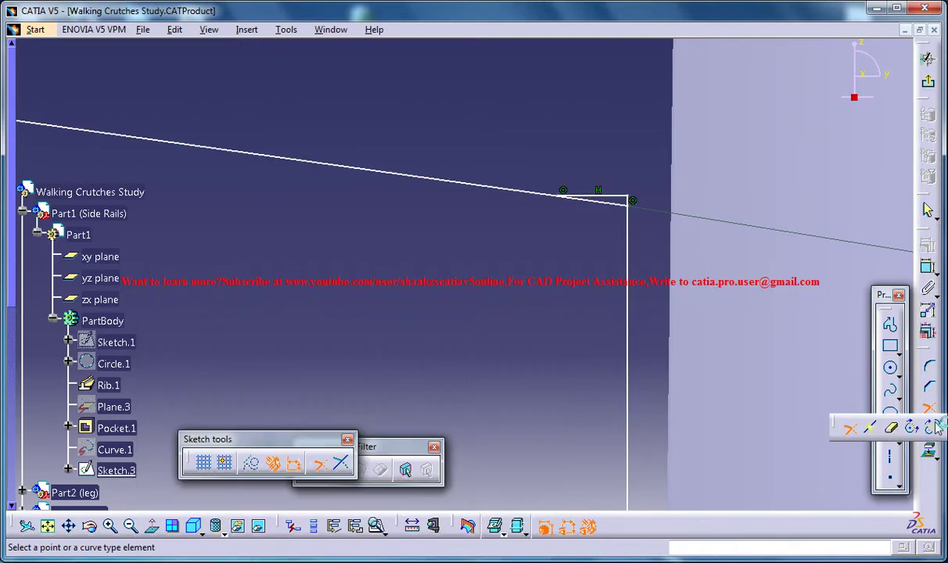
{"action": "left_click", "coordinate": [631, 206]}
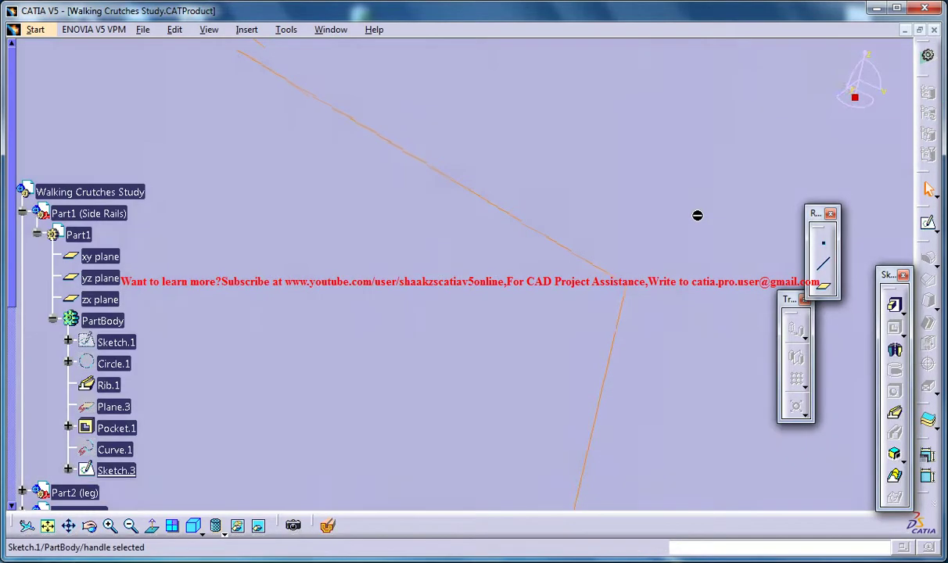
Create a 360-degree Shaft from the handle profile Sketch.1, using Line.1 as its axis
{"action": "middle_click_drag", "start_coordinate": [539, 166], "coordinate": [543, 171]}
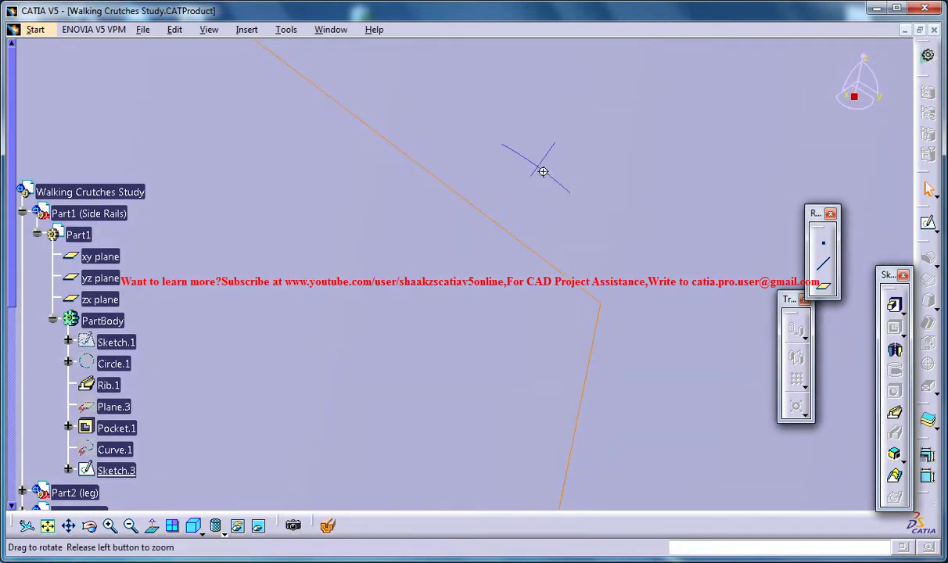
{"action": "middle_click_drag", "start_coordinate": [582, 387], "coordinate": [584, 395]}
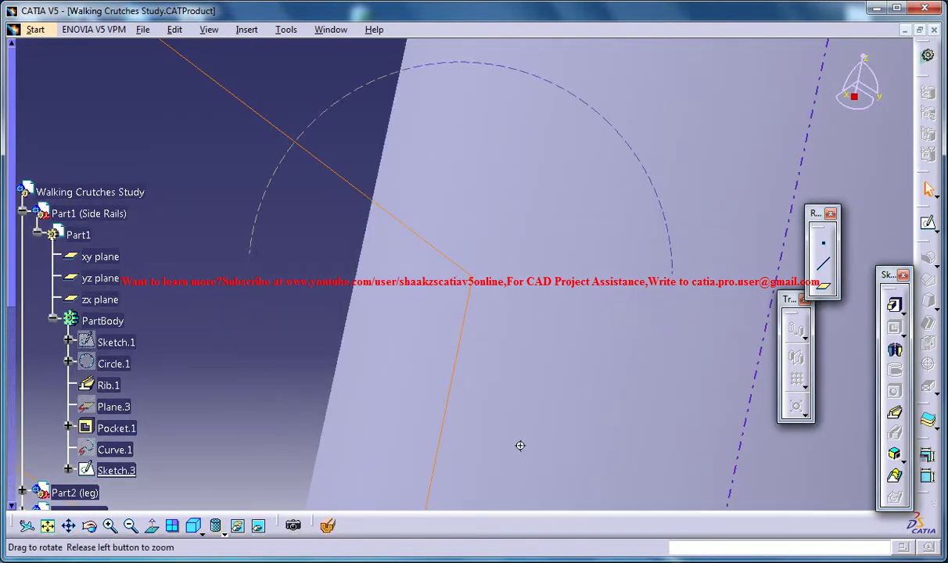
{"action": "middle_click_drag", "start_coordinate": [520, 445], "coordinate": [531, 403]}
{"action": "middle_click_drag", "start_coordinate": [557, 257], "coordinate": [581, 394]}
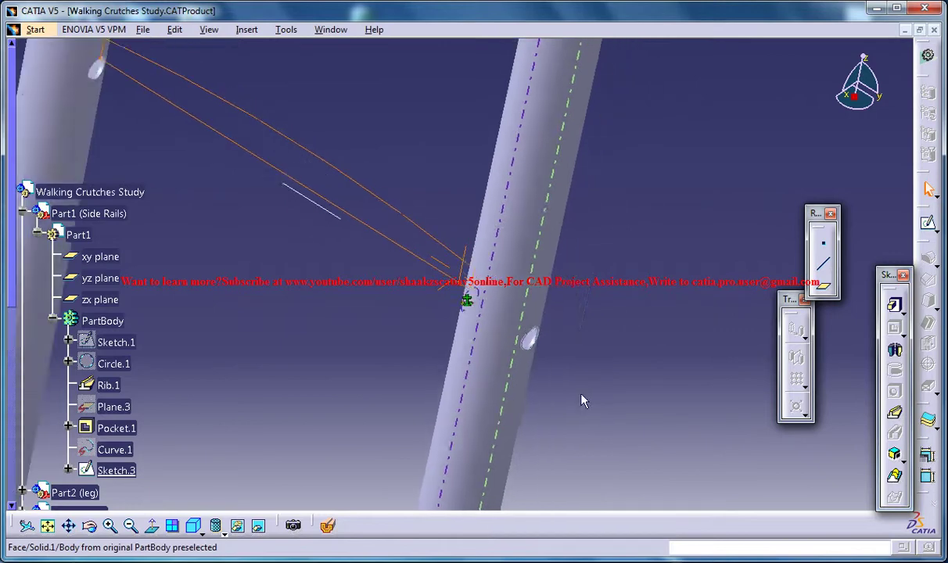
{"action": "middle_click_drag", "start_coordinate": [550, 297], "coordinate": [624, 445]}
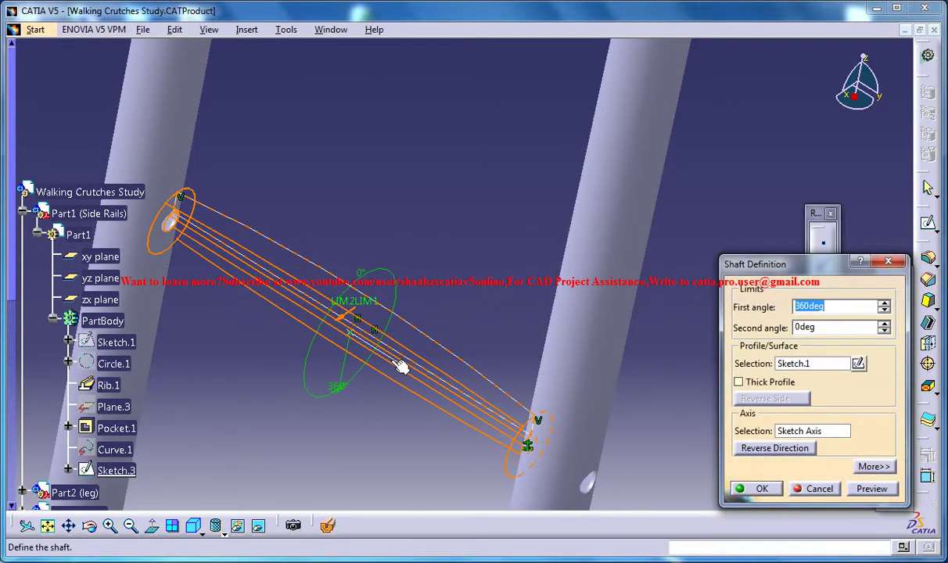
{"action": "left_click", "coordinate": [791, 429]}
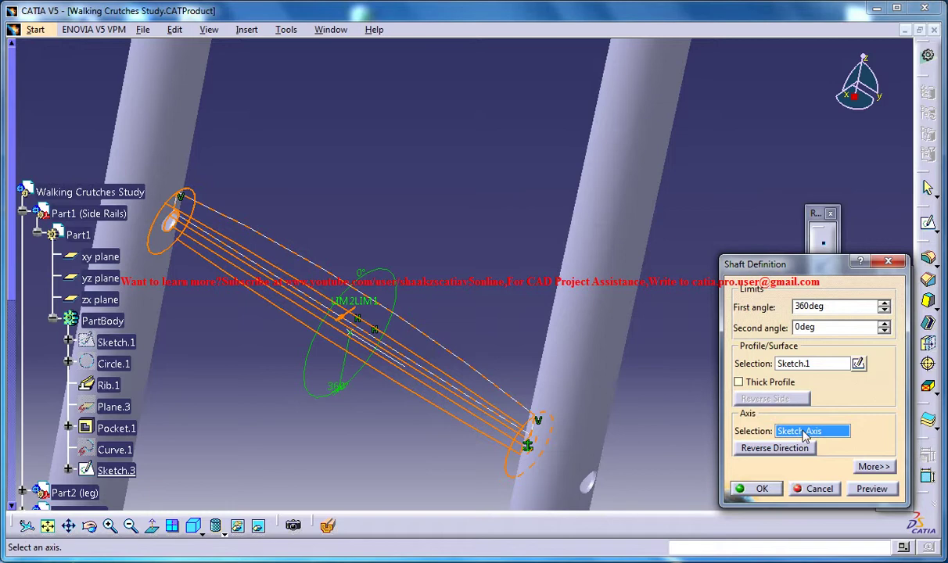
{"action": "left_click", "coordinate": [402, 373]}
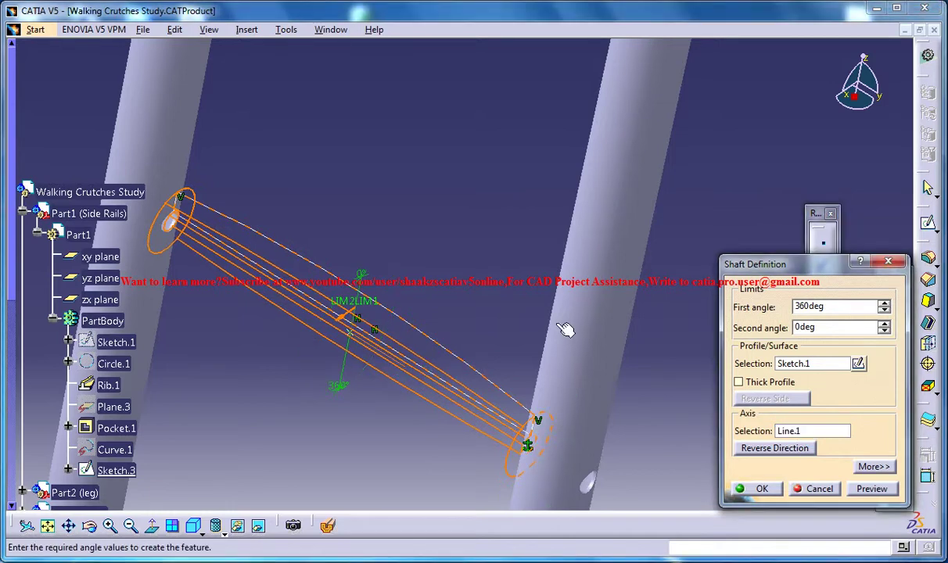
{"action": "left_click", "coordinate": [861, 489]}
{"action": "left_click", "coordinate": [744, 488]}
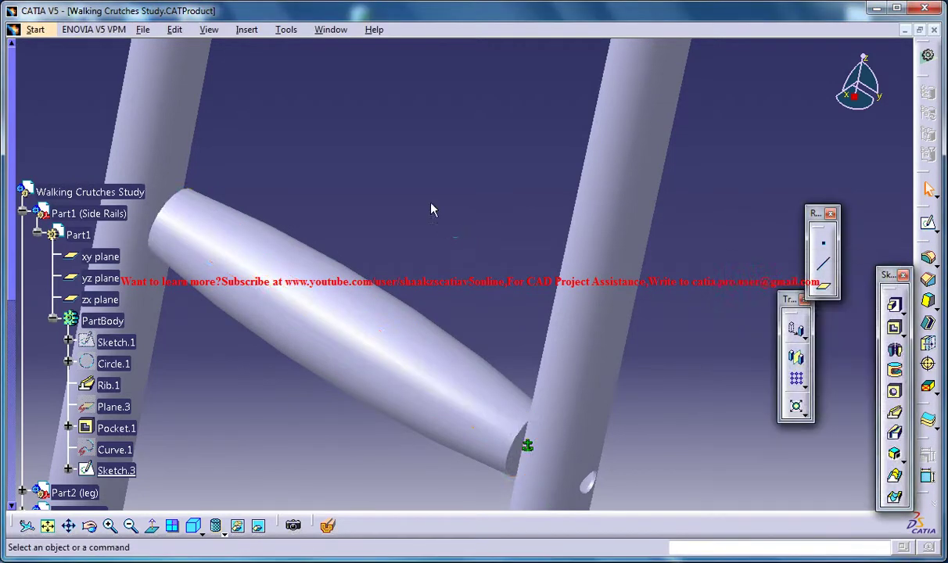
Reopen the handle's profile Sketch.1 for editing
{"action": "middle_click_drag", "start_coordinate": [433, 205], "coordinate": [473, 104]}
{"action": "middle_click_drag", "start_coordinate": [580, 229], "coordinate": [444, 306]}
{"action": "left_click", "coordinate": [440, 298]}
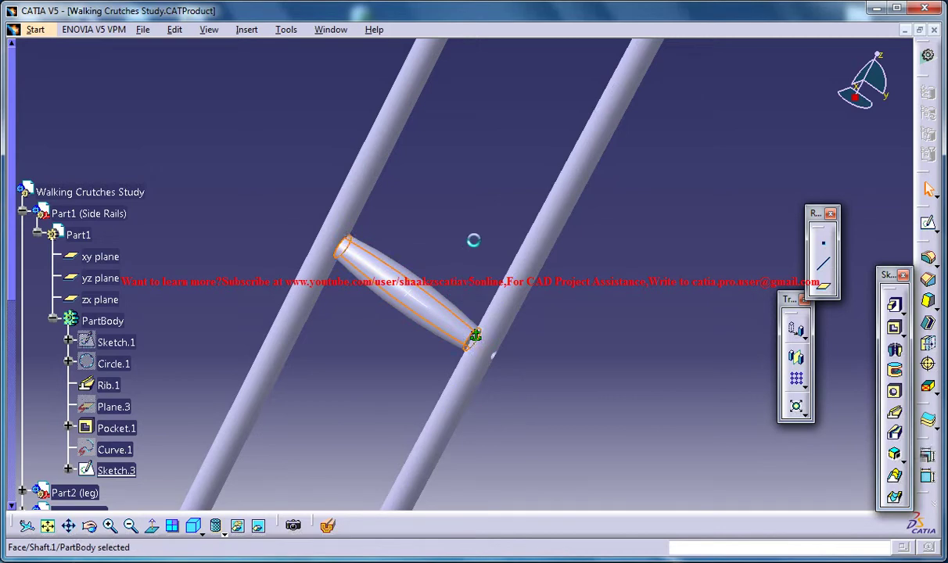
{"action": "left_click", "coordinate": [472, 239]}
{"action": "scroll", "coordinate": [256, 258], "scroll_direction": "down", "scroll_amount": 3}
{"action": "scroll", "coordinate": [251, 257], "scroll_direction": "down", "scroll_amount": 2}
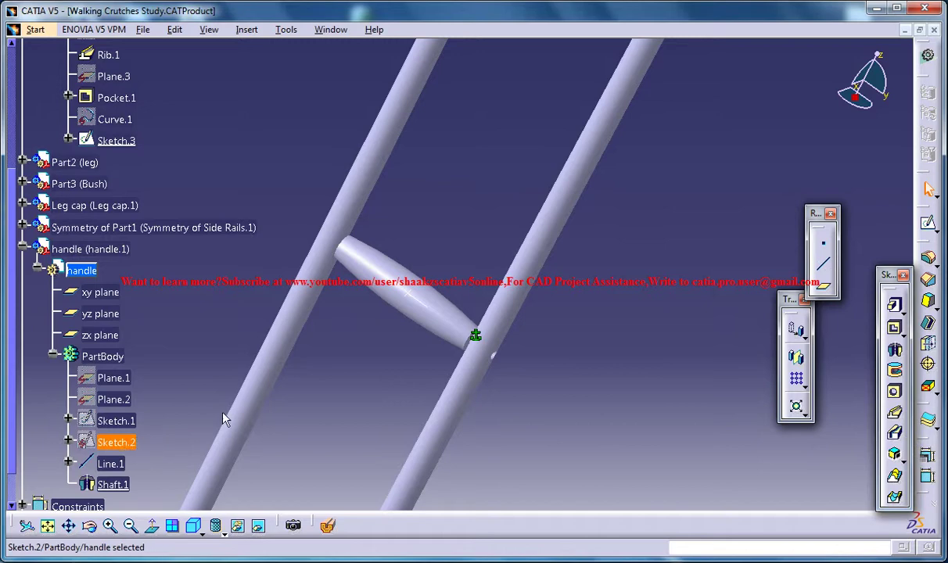
{"action": "double_click", "coordinate": [118, 420]}
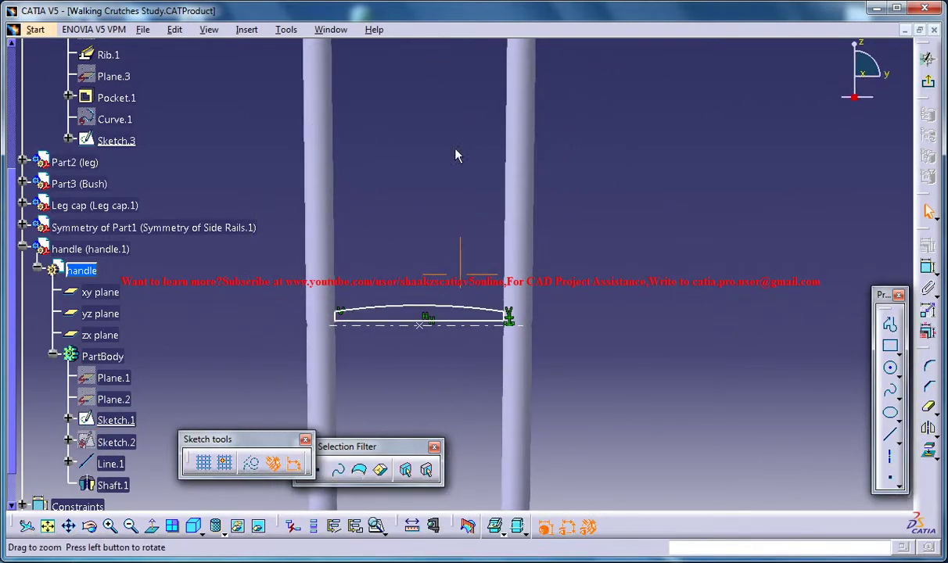
Dimension the radius of the handle profile's upper arc, keep its value, and exit the sketch
{"action": "mouse_move", "coordinate": [457, 155]}
{"action": "middle_mouse_down"}
{"action": "mouse_move", "coordinate": [456, 171]}
{"action": "mouse_move", "coordinate": [450, 107]}
{"action": "middle_mouse_up"}
{"action": "left_click", "coordinate": [367, 273]}
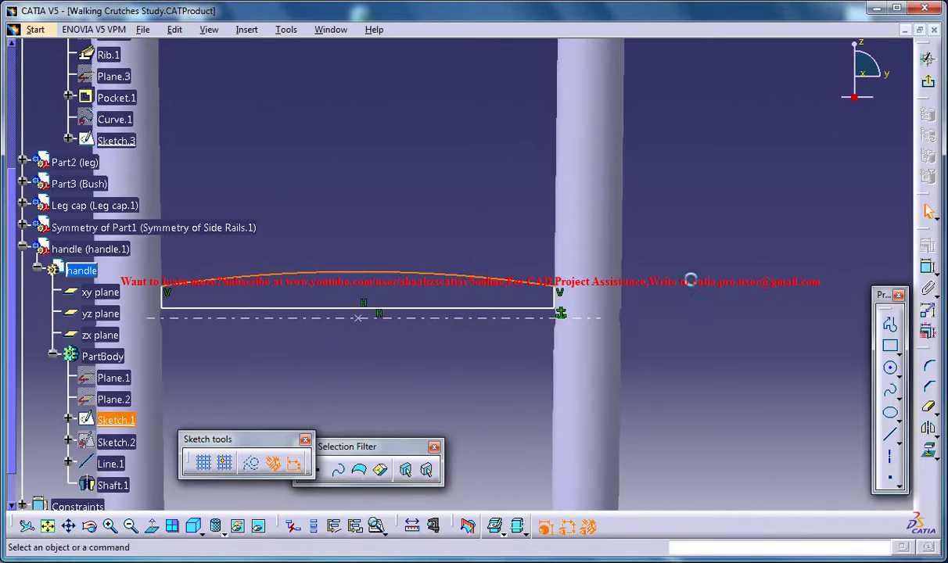
{"action": "left_click", "coordinate": [928, 311]}
{"action": "left_click", "coordinate": [410, 393]}
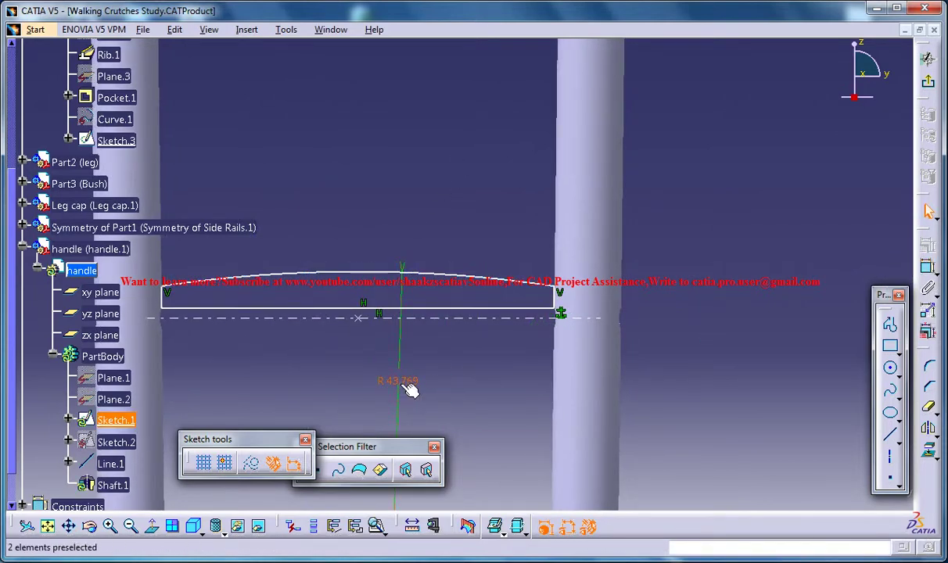
{"action": "double_click", "coordinate": [405, 383]}
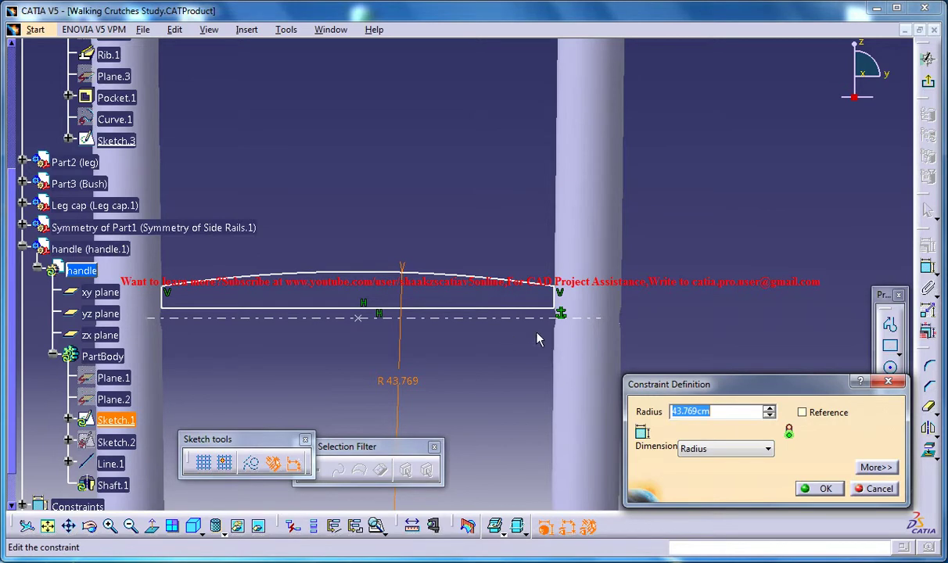
{"action": "left_click", "coordinate": [874, 488]}
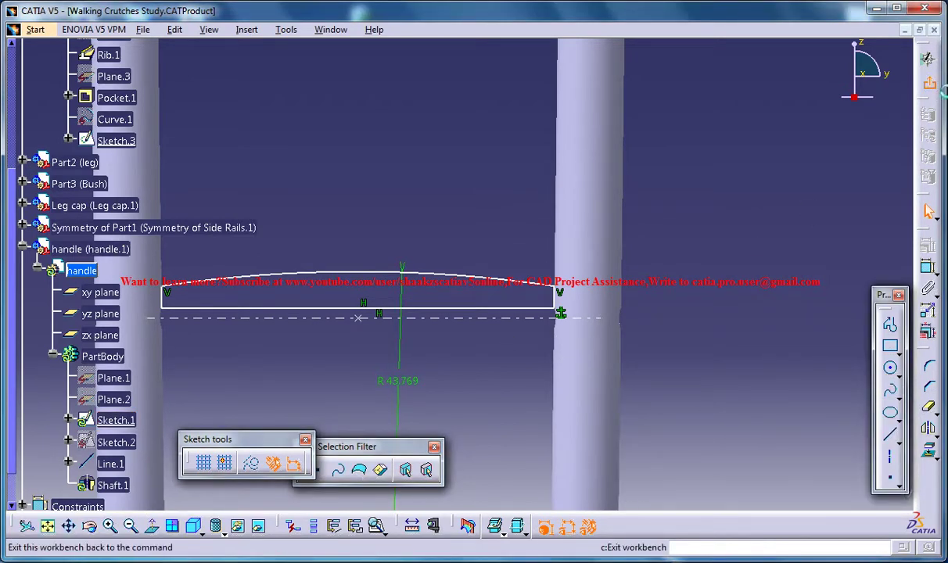
{"action": "left_click", "coordinate": [928, 60]}
{"action": "middle_click_drag", "start_coordinate": [706, 253], "coordinate": [541, 354]}
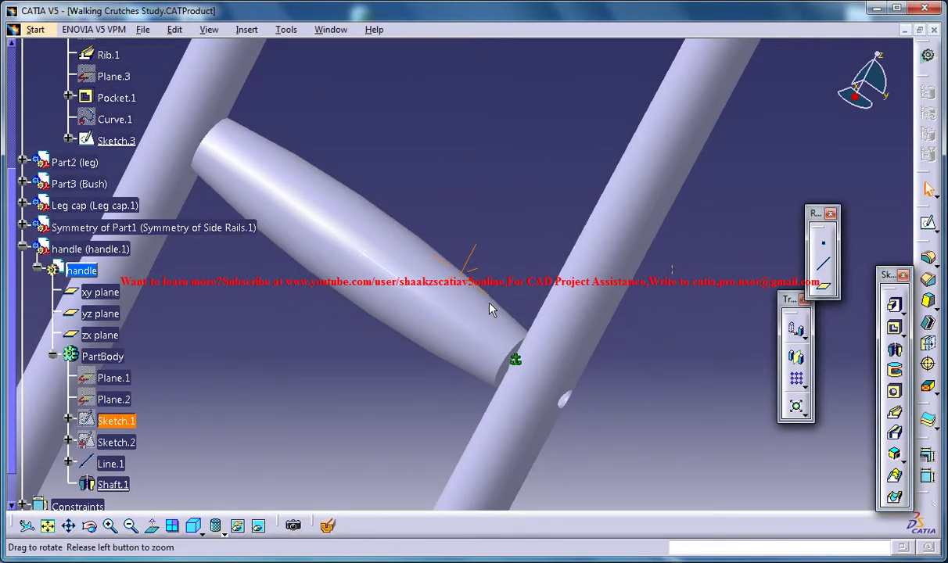
{"action": "middle_click_drag", "start_coordinate": [490, 305], "coordinate": [491, 126]}
{"action": "middle_click_drag", "start_coordinate": [397, 179], "coordinate": [498, 177]}
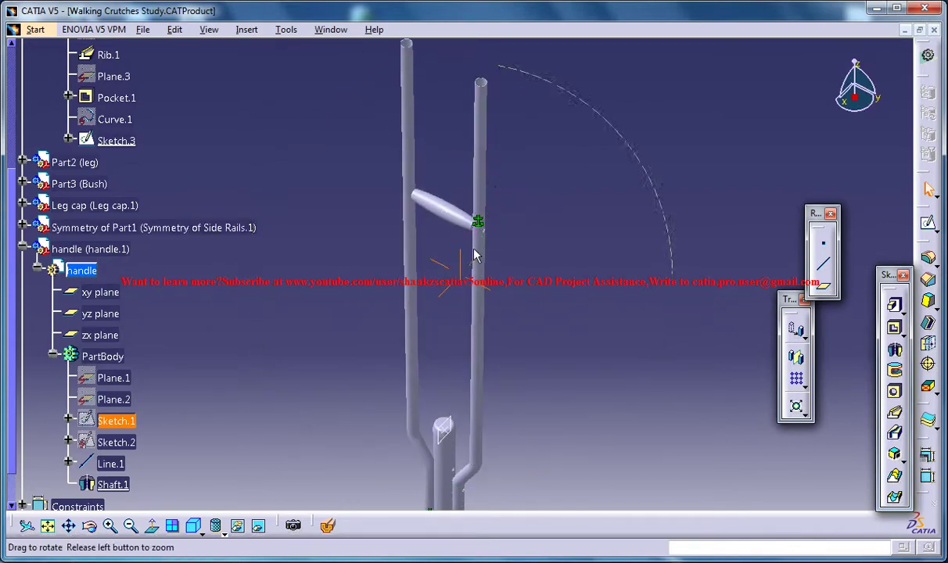
{"action": "middle_click_drag", "start_coordinate": [476, 256], "coordinate": [469, 323]}
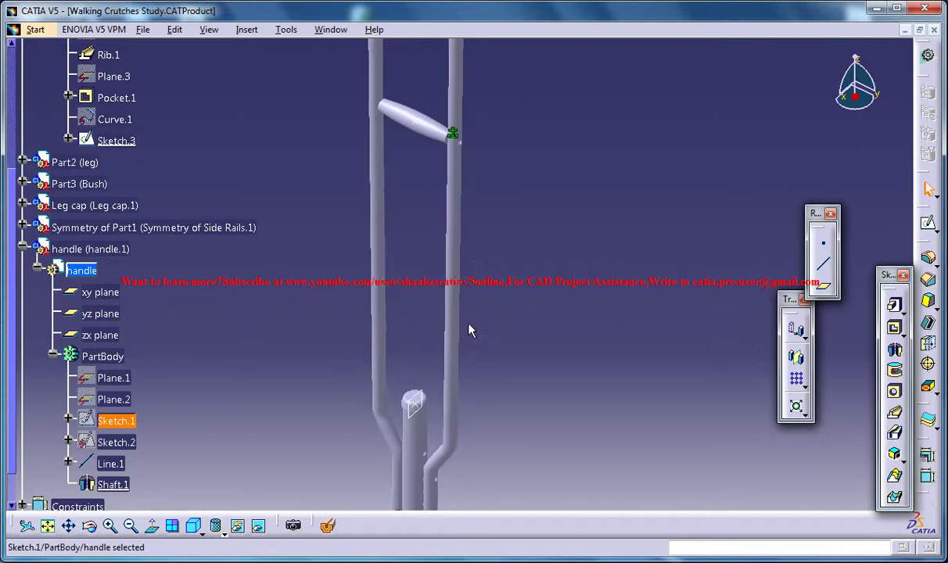